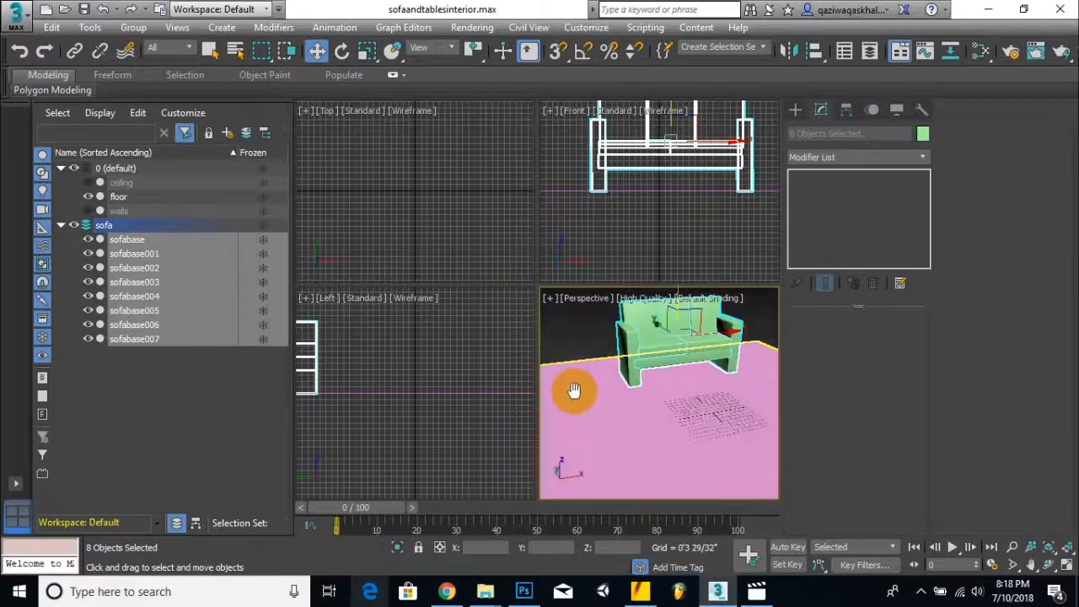
Collapse the existing layers in the scene list and create a new layer named table.
click(59, 226)
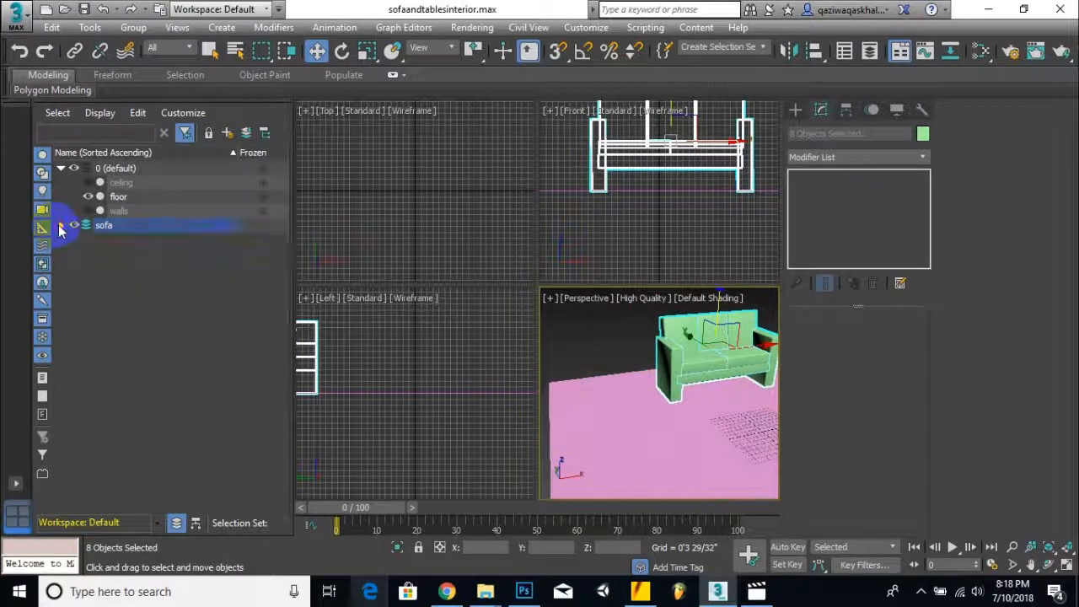
click(61, 167)
click(227, 132)
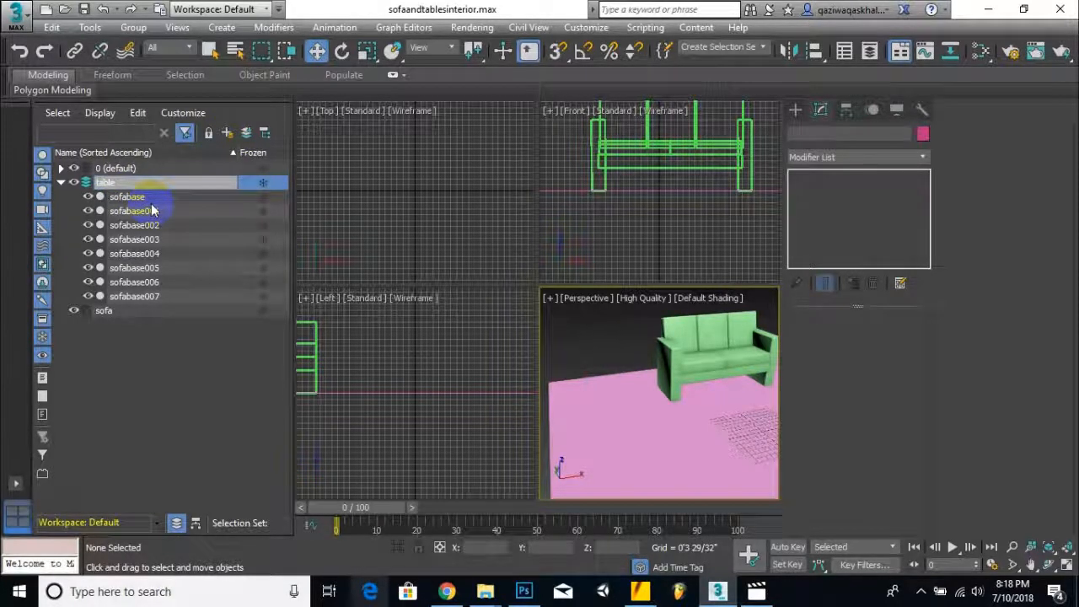
key(Return)
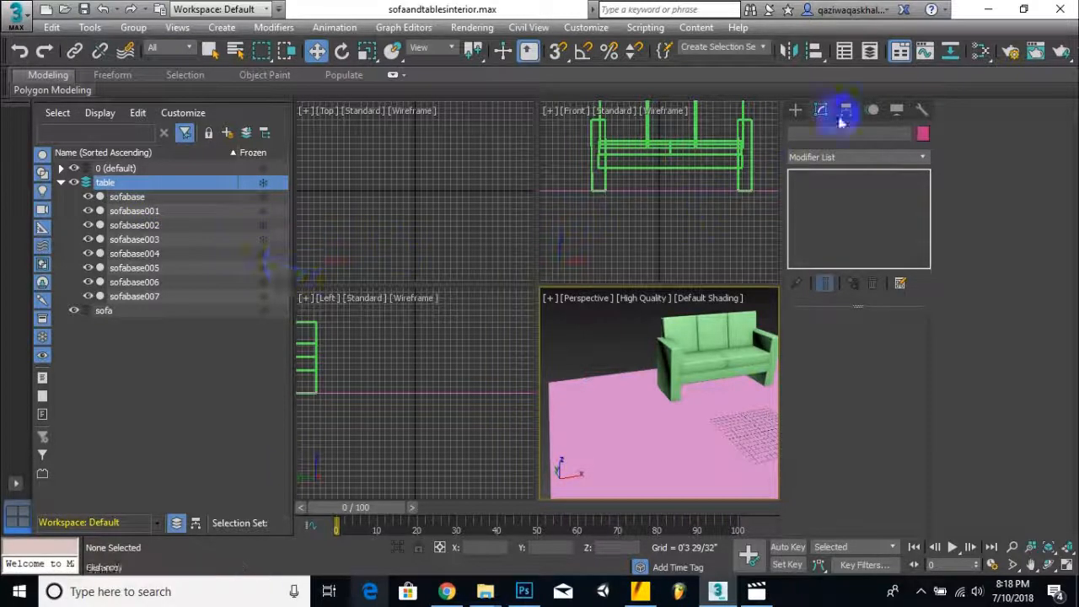
Create a chamfer box beside the sofa, about 2'9" long, 2'6" wide and 11" high, with a fillet of about 2 28/32".
click(796, 110)
click(830, 223)
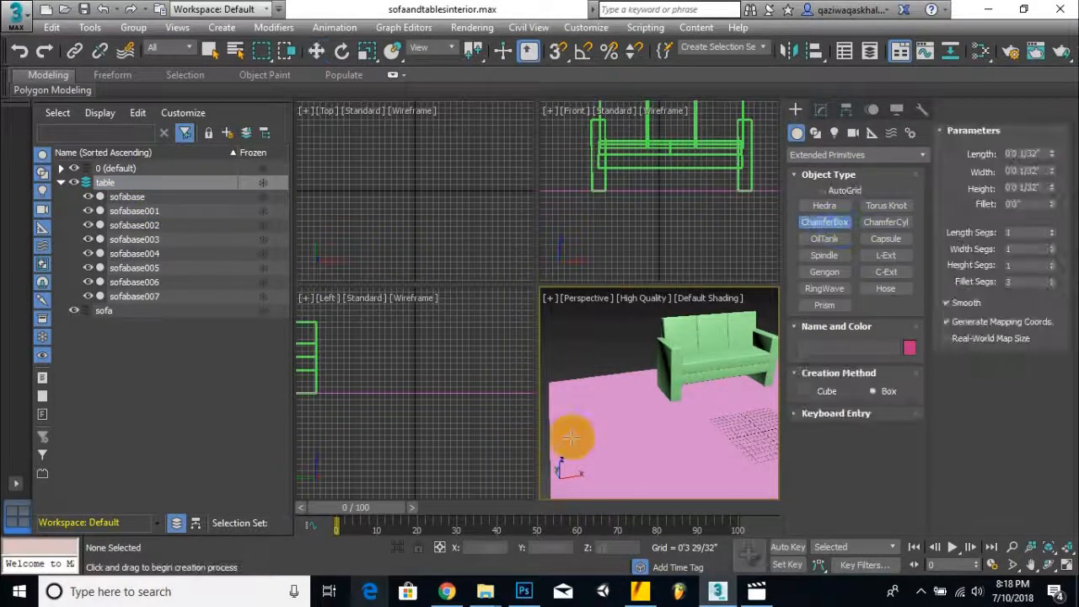
drag(589, 403, 647, 405)
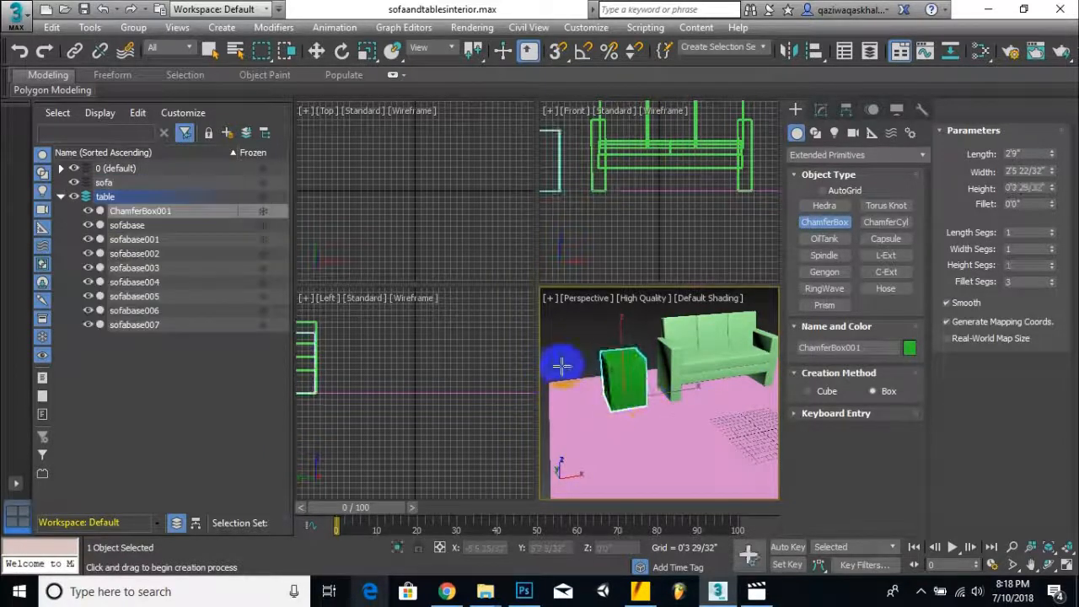
click(633, 392)
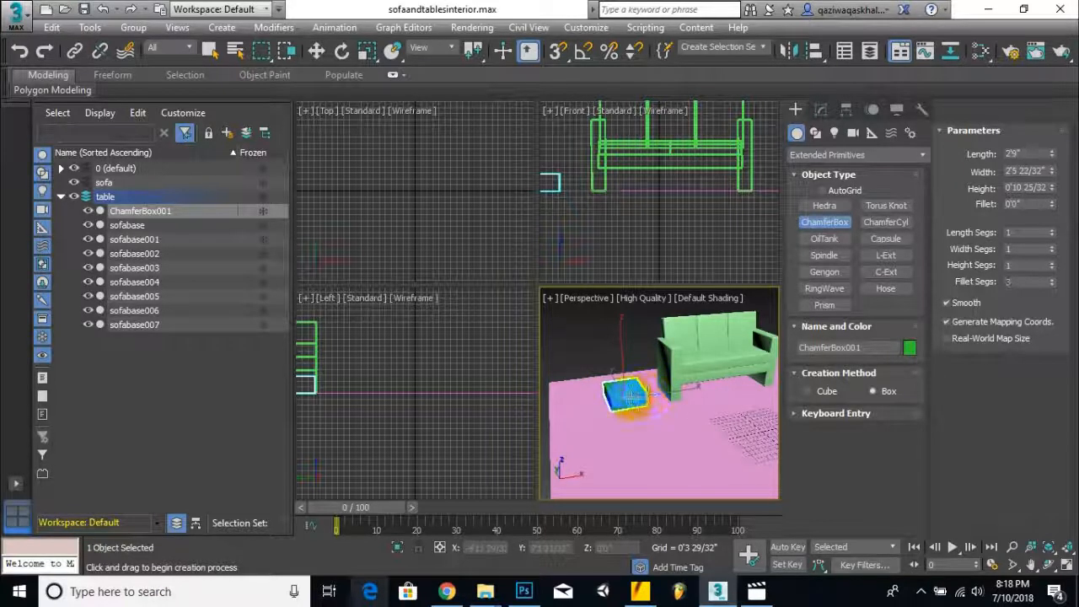
click(629, 392)
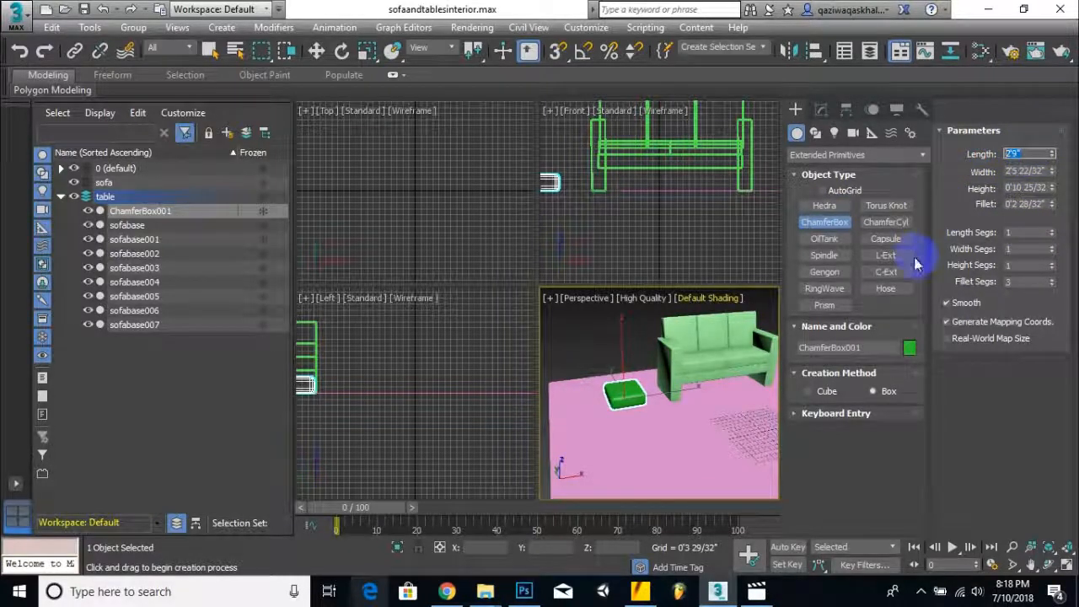
Set the chamfer box's length and width to 3 feet each.
text(3)
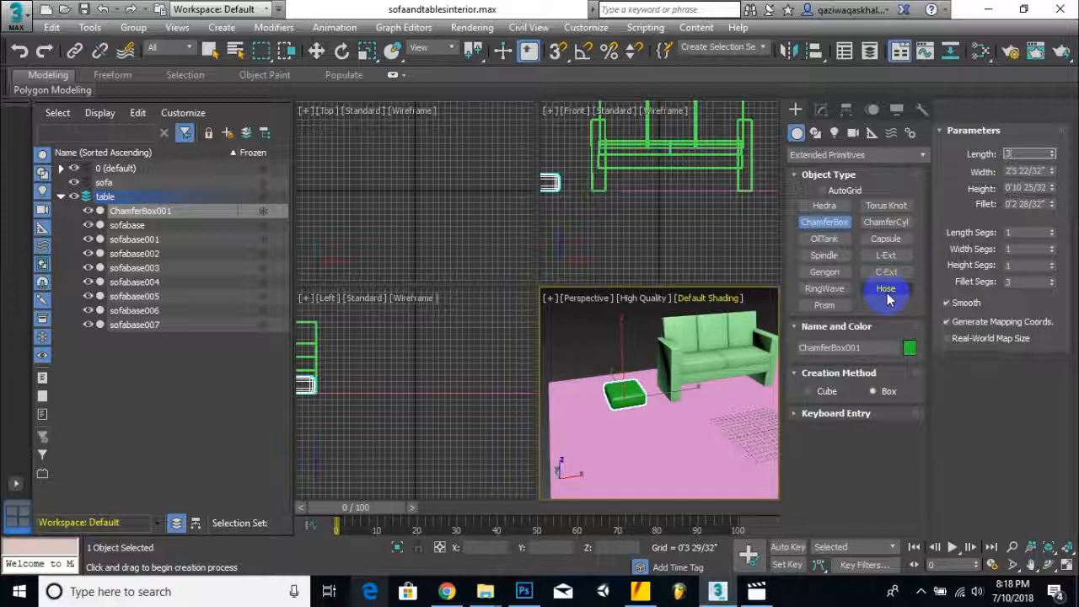
key(Return)
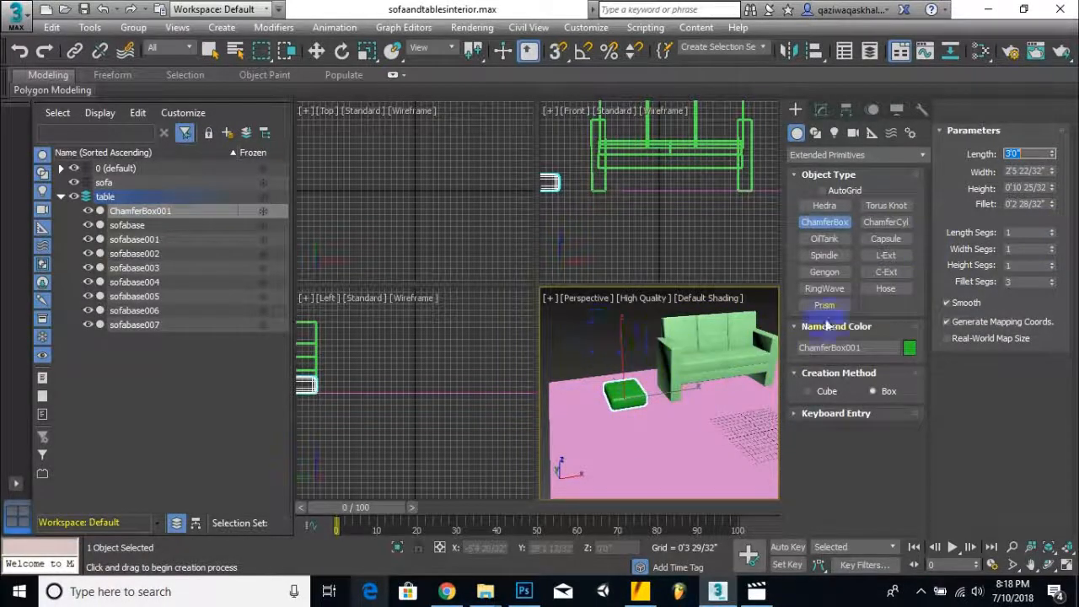
click(1055, 170)
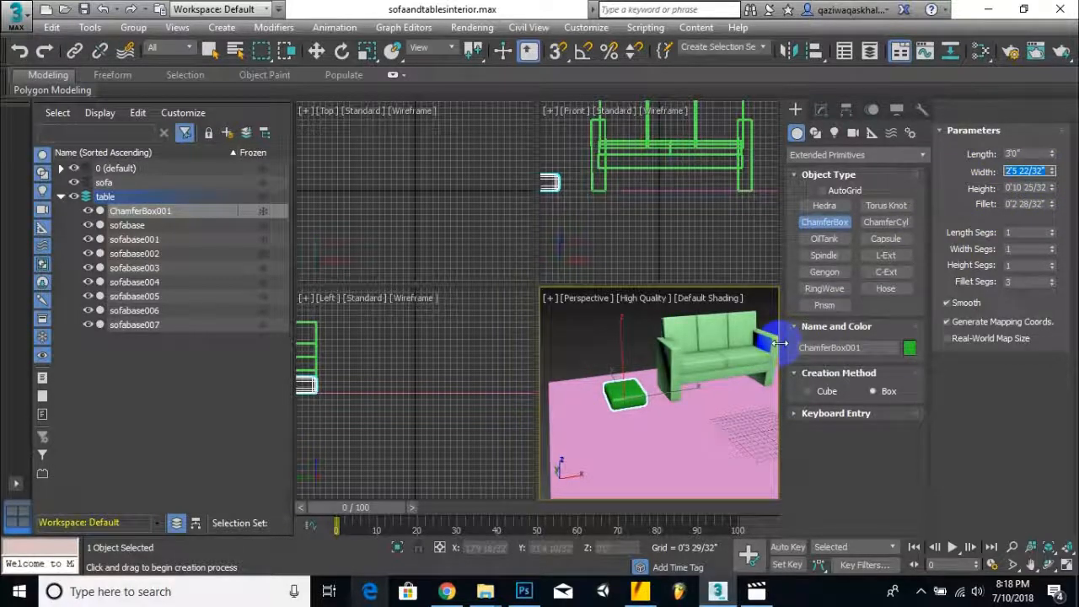
key(Return)
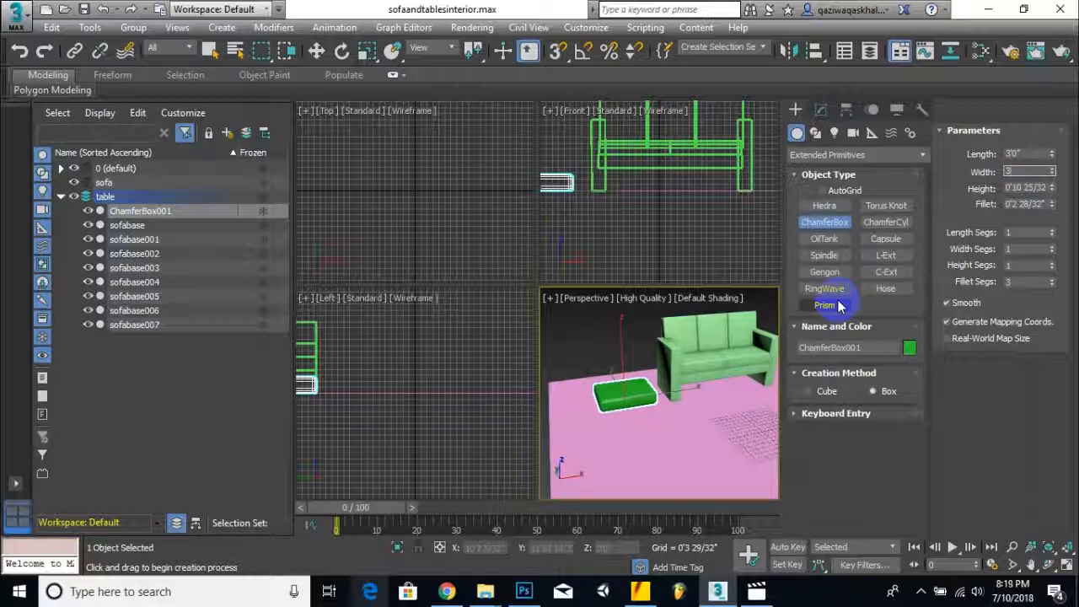
key(Return)
Reduce the chamfer box's fillet to about 18/32", keep three fillet segments, and turn off smoothing.
scroll(628, 424, up, 3)
scroll(628, 424, up, 4)
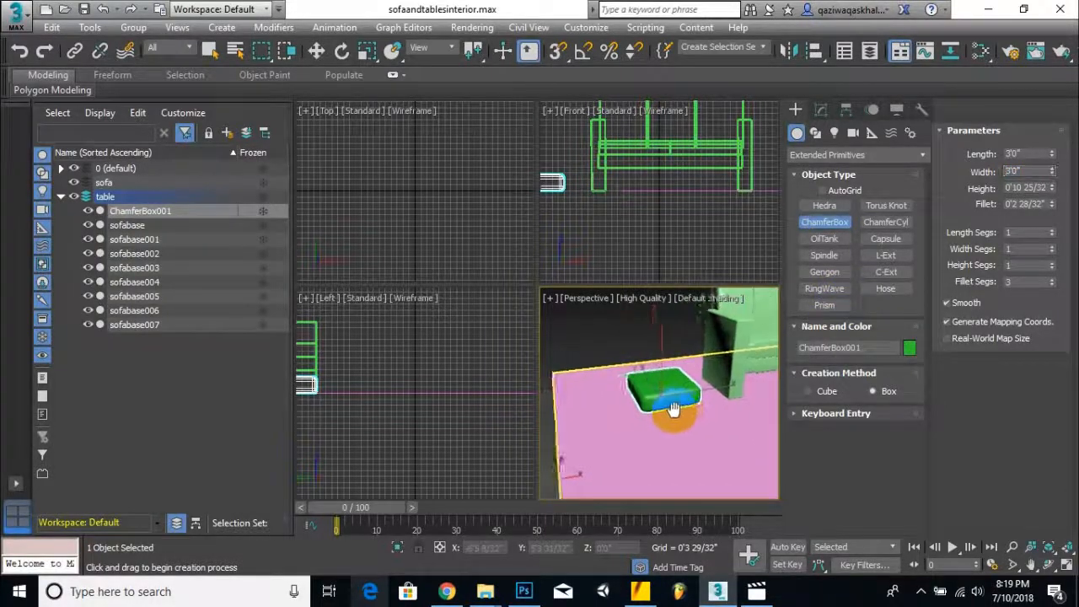
click(1052, 285)
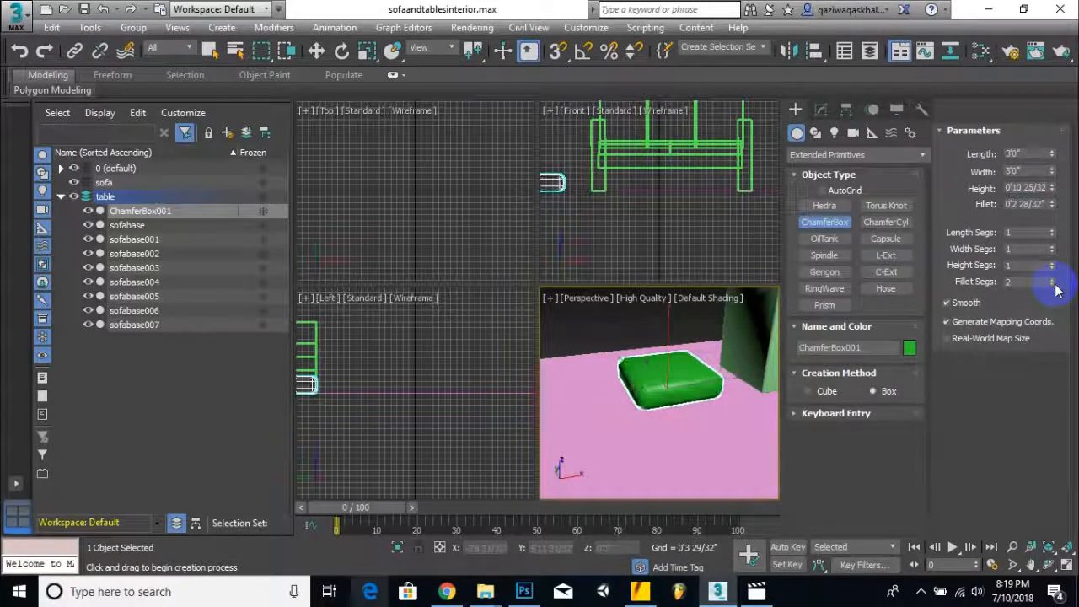
key(ctrl+z)
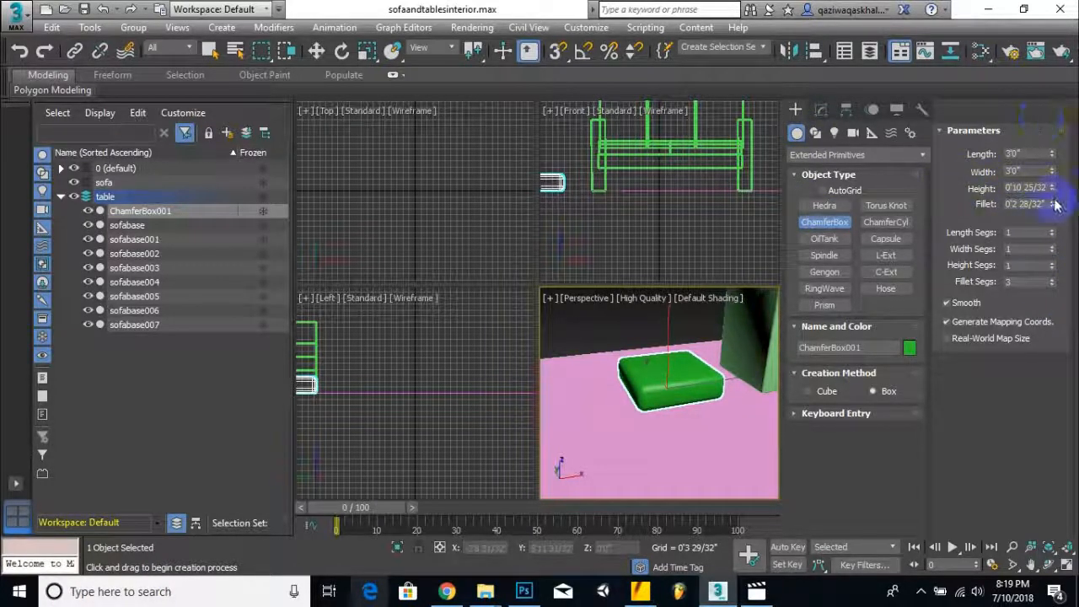
drag(1054, 208, 1046, 266)
scroll(662, 419, up, 3)
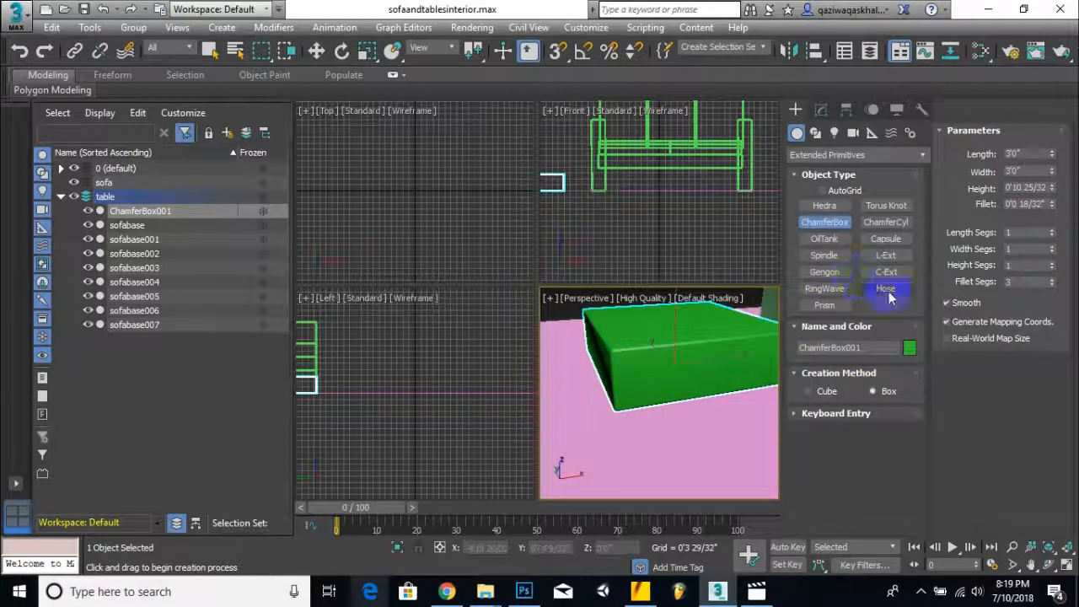
click(946, 302)
Copy the chamfer box upward along the Z axis by about 5 inches.
middle_drag(547, 376, 767, 352)
scroll(628, 403, up, 3)
middle_drag(655, 404, 631, 409)
scroll(633, 413, down, 1)
click(318, 53)
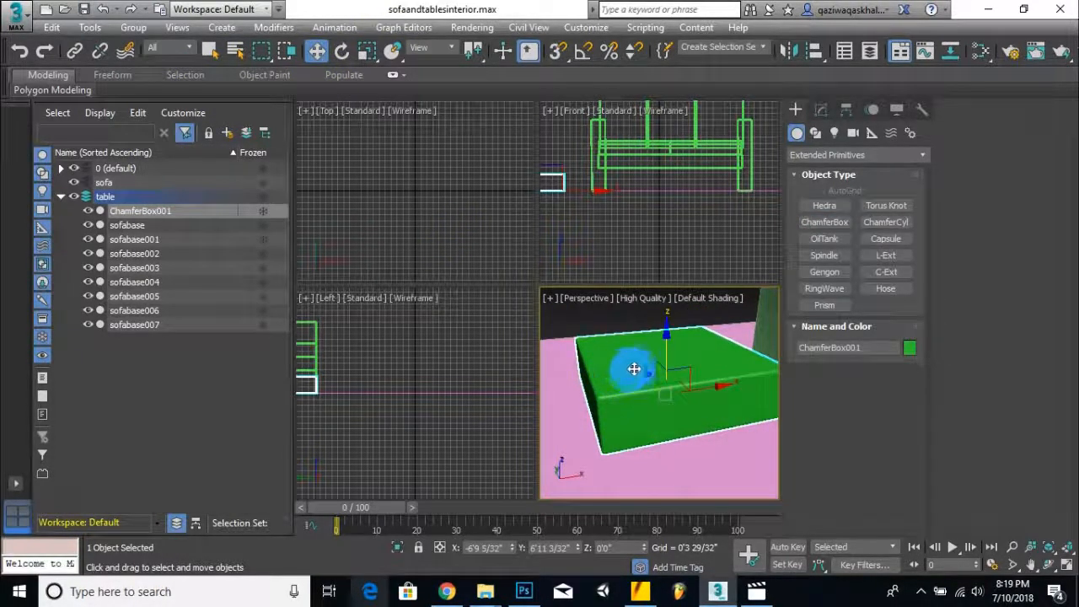
mouse_move(666, 336)
shift+mouse_down()
mouse_move(669, 315)
mouse_move(666, 384)
shift+mouse_up()
click(529, 360)
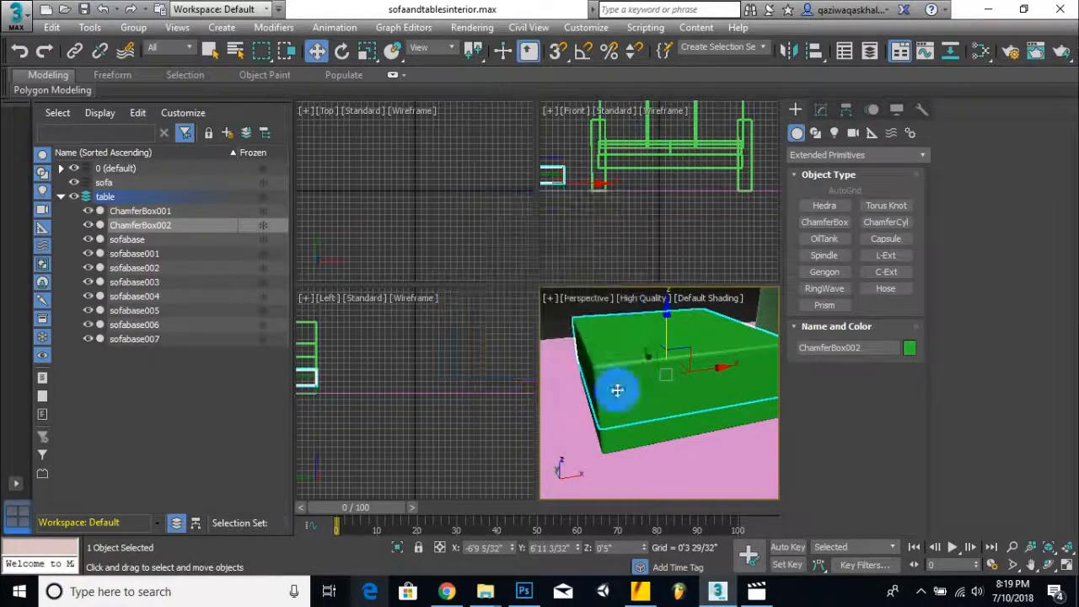
Set the copied box's height to about 2 inches to make a thin tabletop.
mouse_move(649, 379)
alt+middle_down()
mouse_move(607, 356)
mouse_move(598, 373)
mouse_move(619, 385)
mouse_move(657, 378)
alt+middle_up()
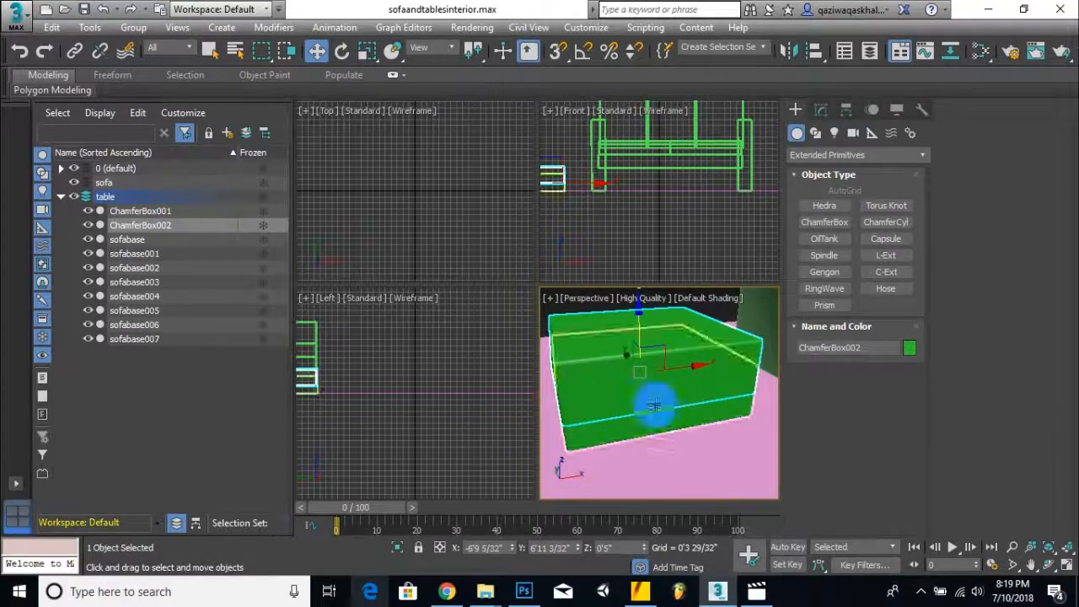
click(821, 110)
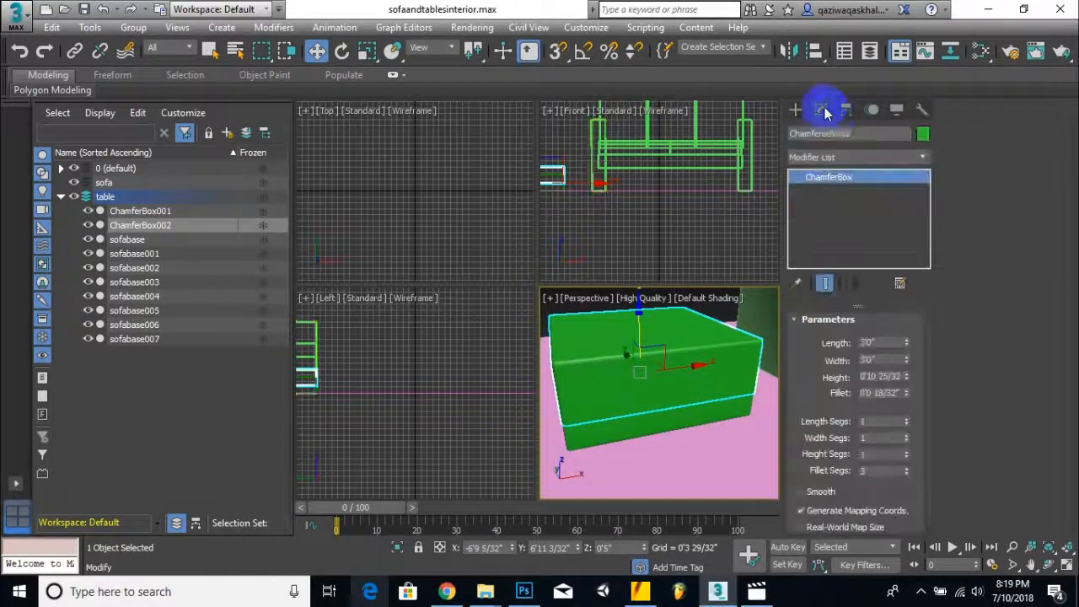
click(868, 377)
double_click(886, 377)
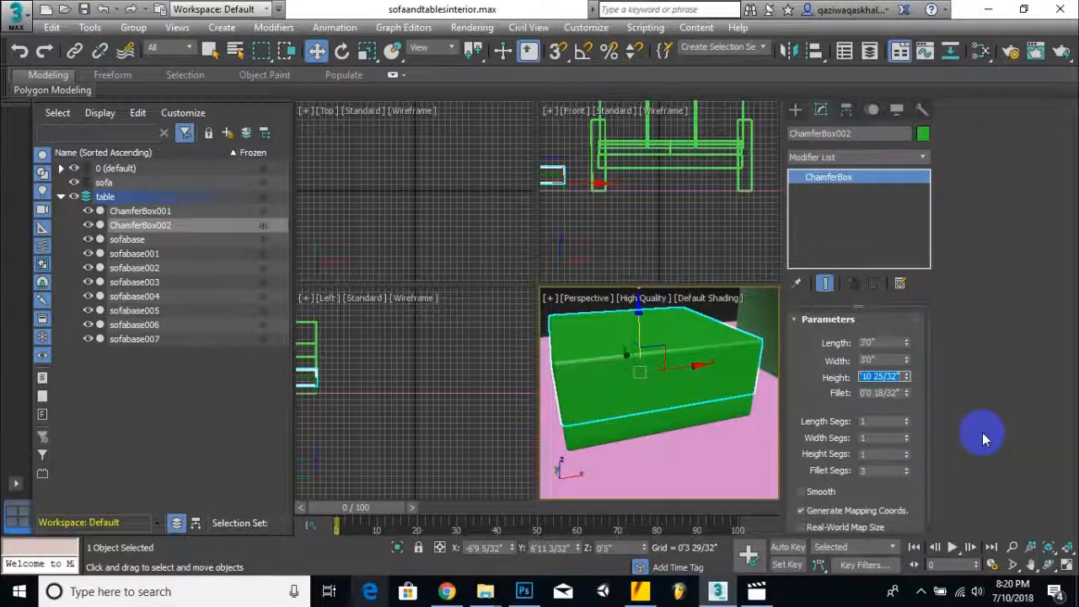
text(2)
key(Return)
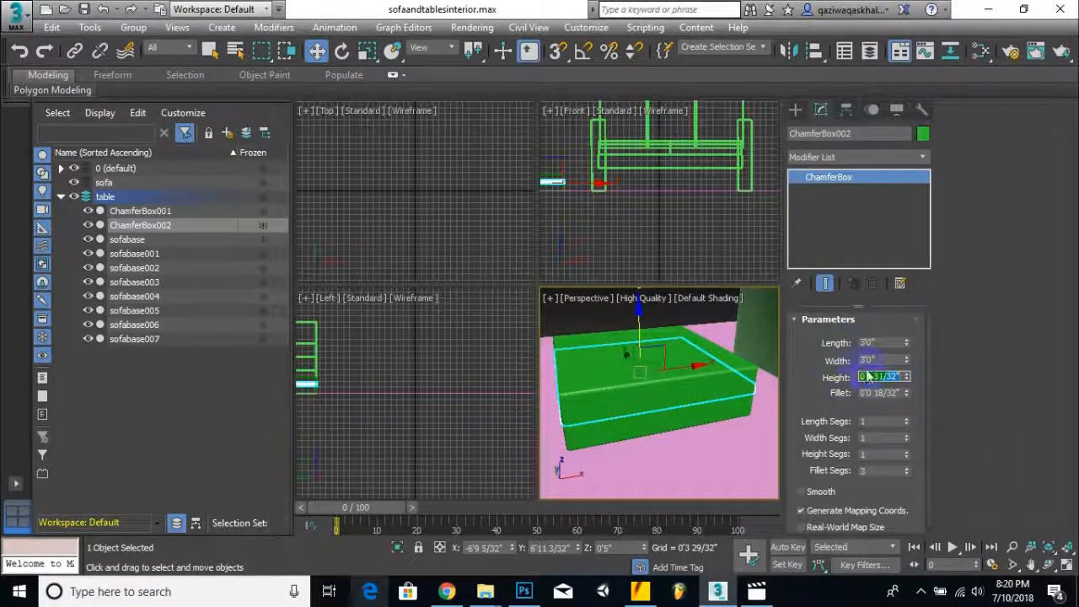
Move the thin tabletop vertically to rest on the base box, at a Z position of about 10 9/32".
drag(634, 308, 638, 278)
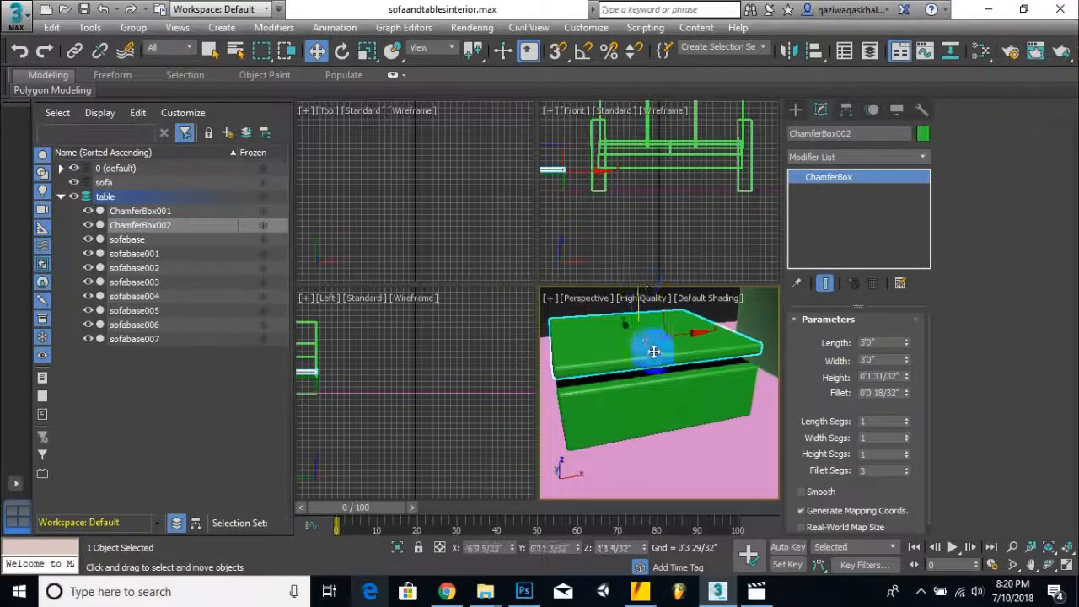
scroll(680, 371, down, 3)
alt+middle_drag(679, 371, 713, 361)
scroll(655, 344, up, 3)
middle_drag(655, 344, 680, 363)
scroll(641, 390, up, 3)
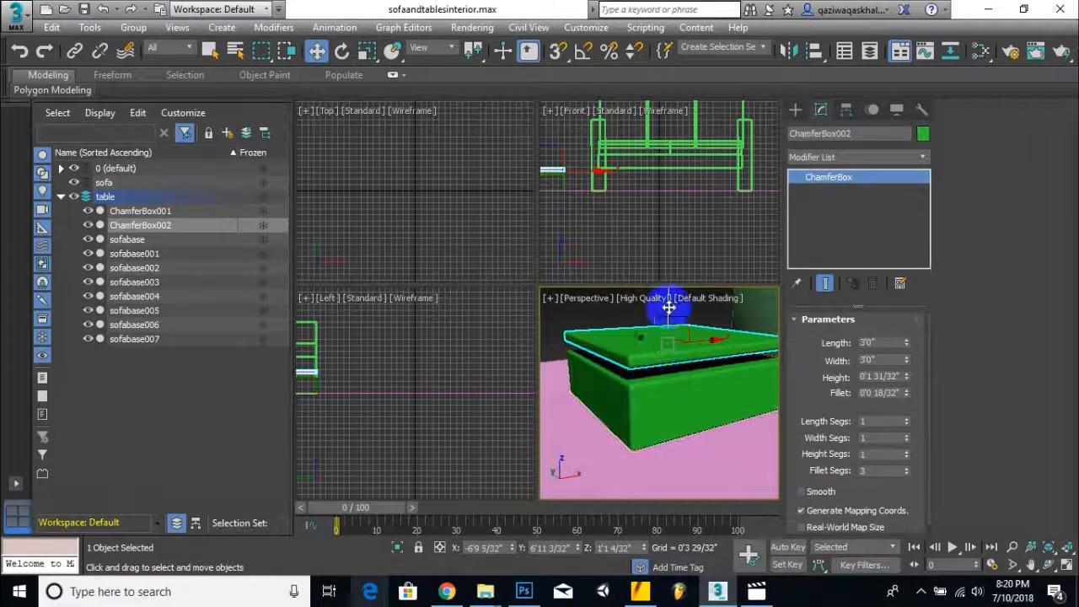
drag(668, 306, 667, 323)
Set the tabletop's length and width to 3'6" each so it overhangs the base.
alt+middle_drag(706, 335, 885, 396)
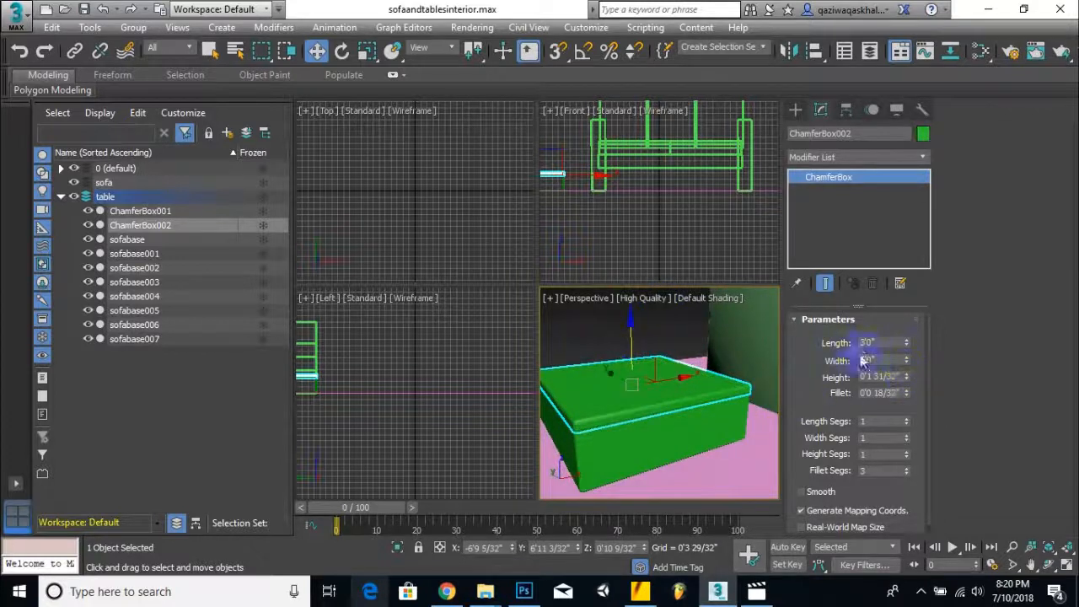
drag(880, 342, 848, 342)
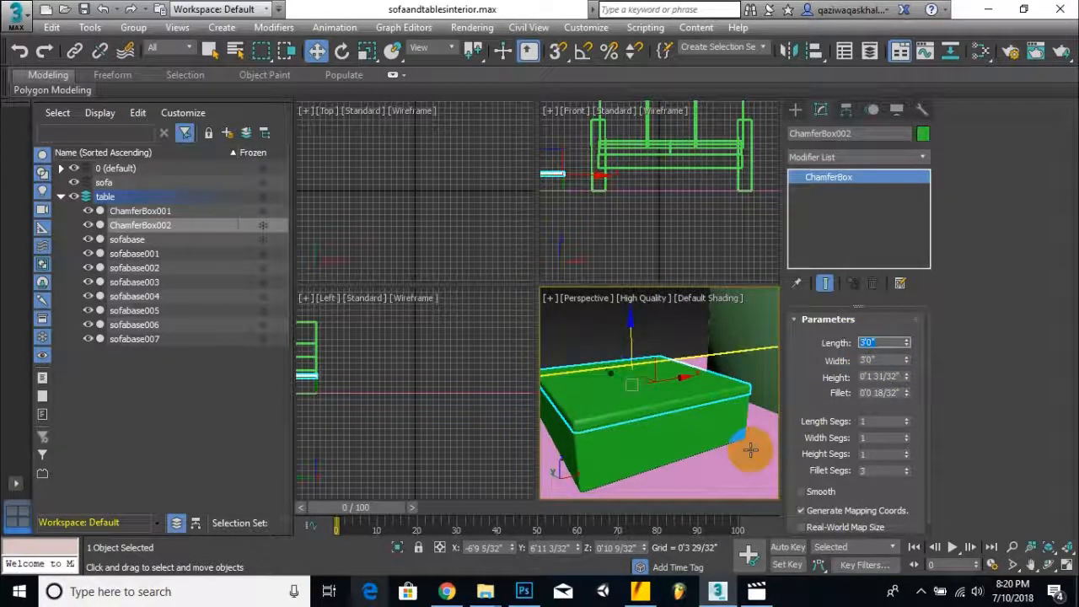
text(3')
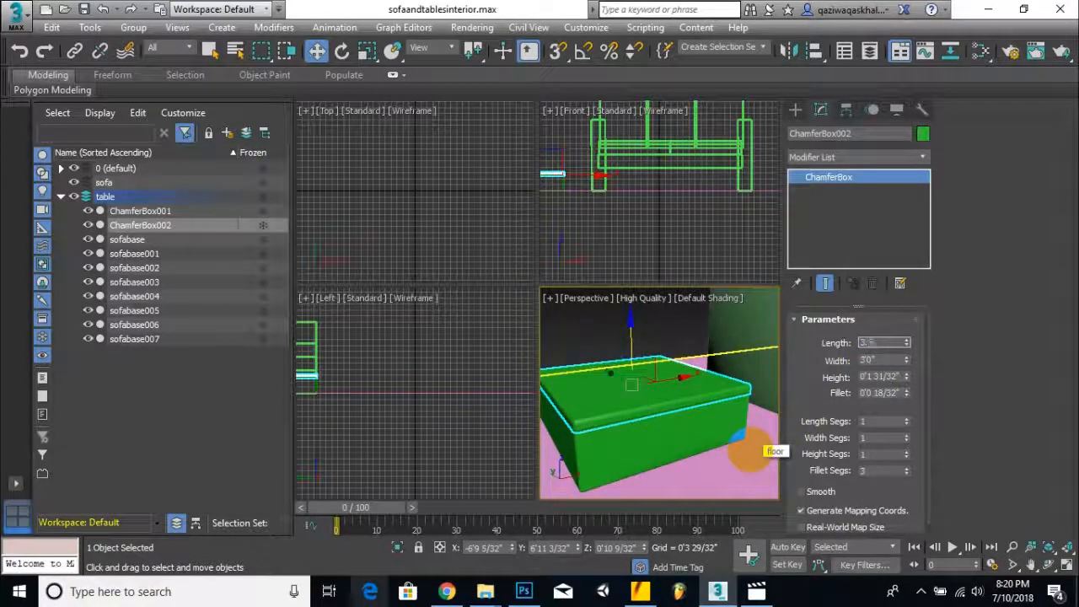
text(6)
key(Return)
drag(890, 360, 824, 370)
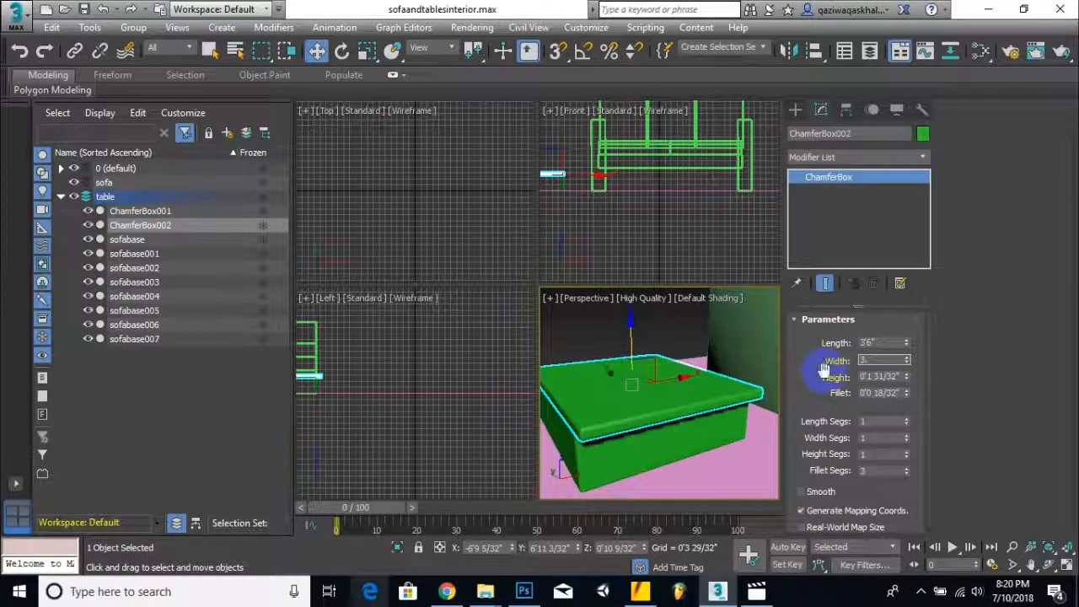
text(3.5)
key(Return)
Select the tabletop and base together and raise them above the floor to leave room for legs.
scroll(671, 399, down, 3)
alt+middle_drag(721, 426, 689, 420)
ctrl+click(646, 418)
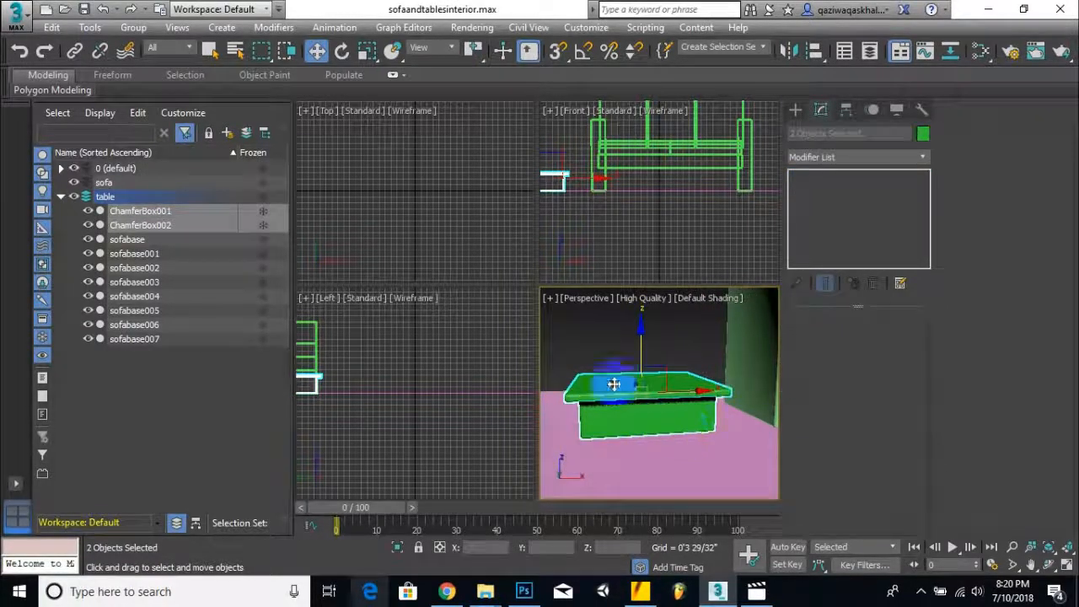
drag(643, 334, 674, 390)
scroll(636, 358, down, 5)
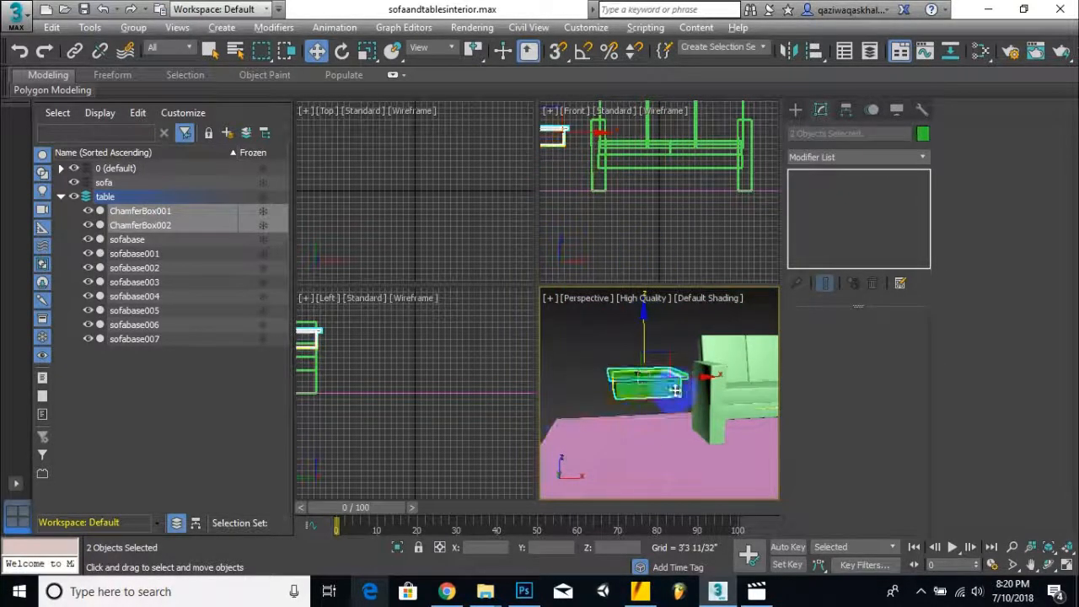
alt+middle_drag(637, 394, 664, 402)
drag(644, 322, 675, 360)
click(597, 360)
scroll(657, 414, up, 5)
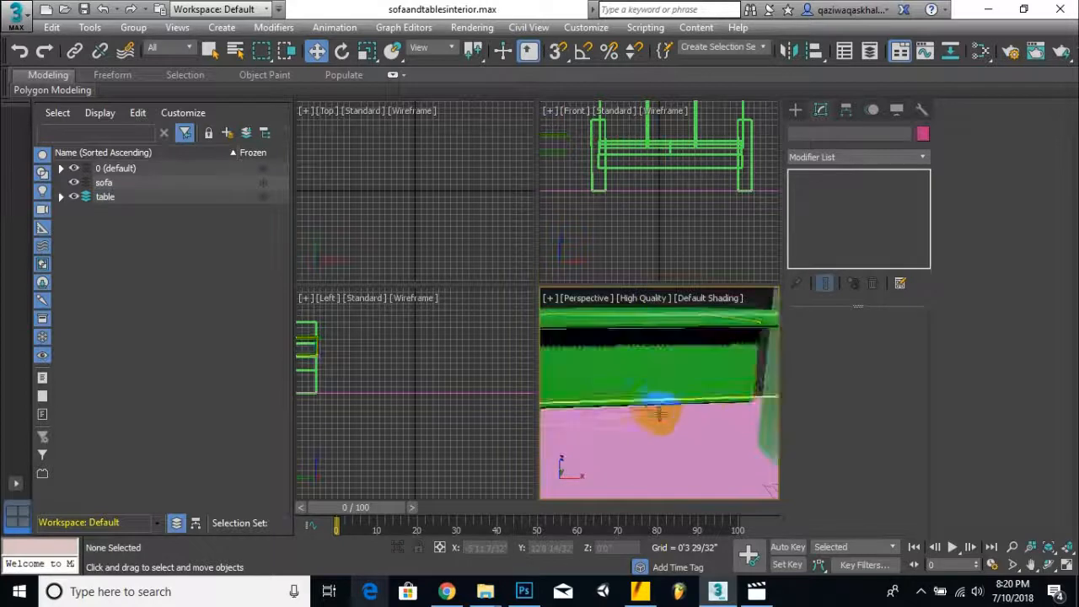
middle_drag(691, 410, 651, 355)
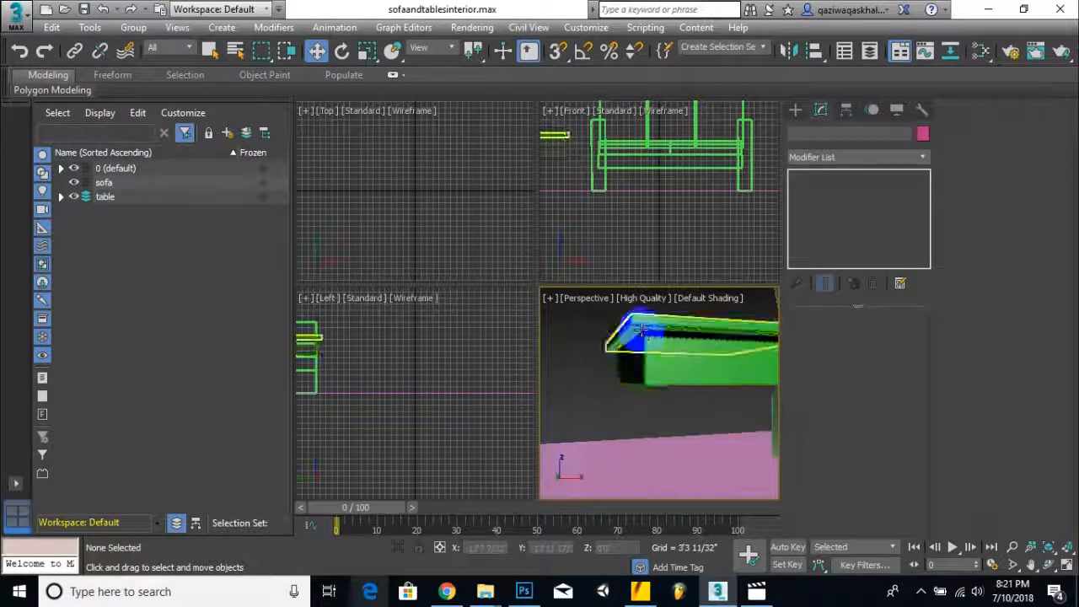
Set the length of the new small chamfer box on the floor to about 6 inches.
click(103, 196)
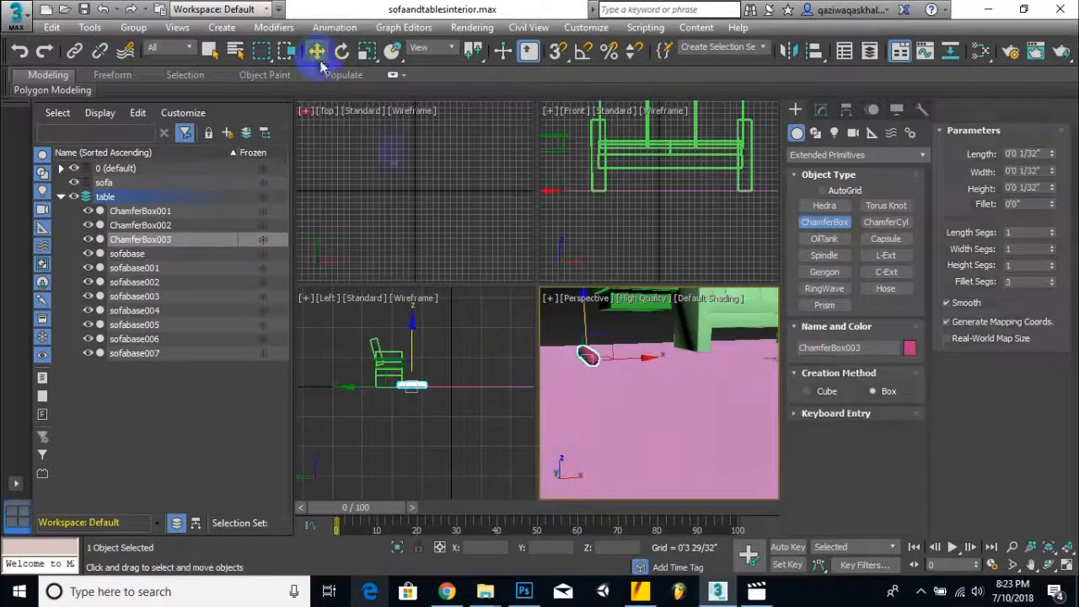
click(314, 50)
click(820, 110)
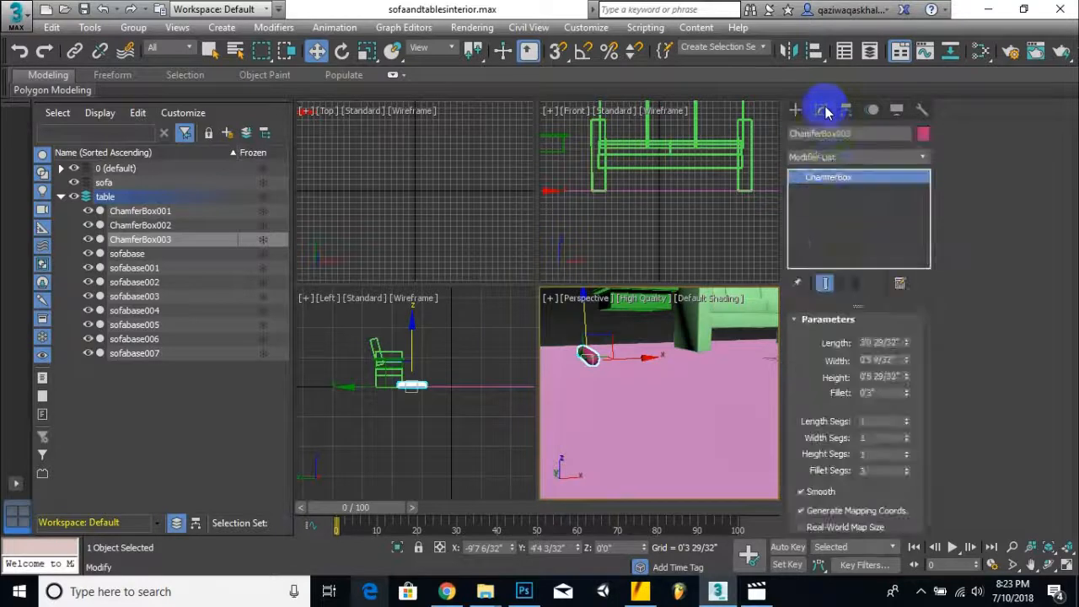
click(868, 341)
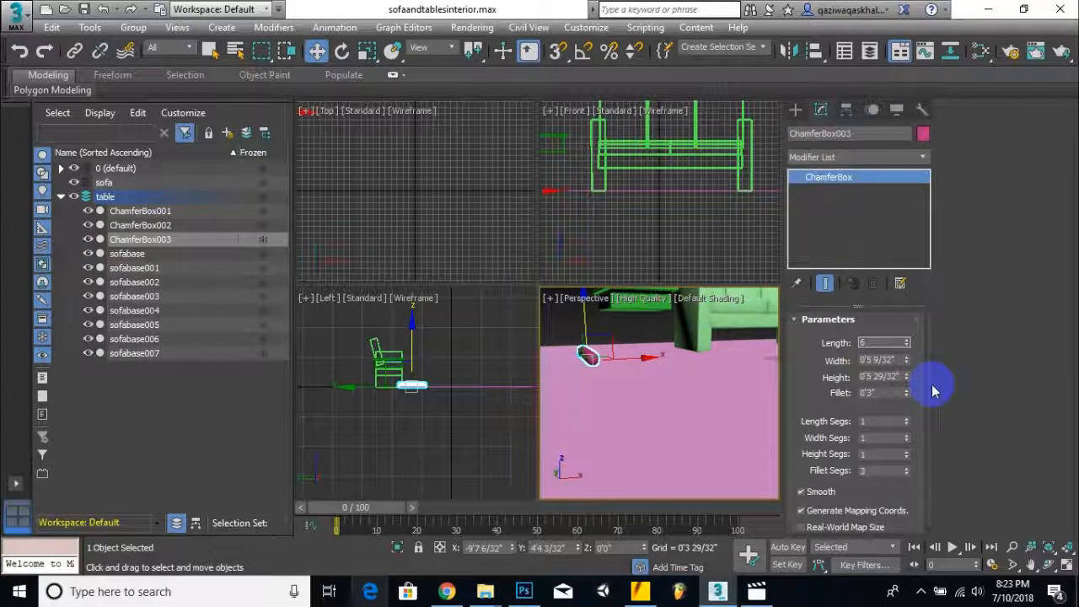
text(6)
key(Return)
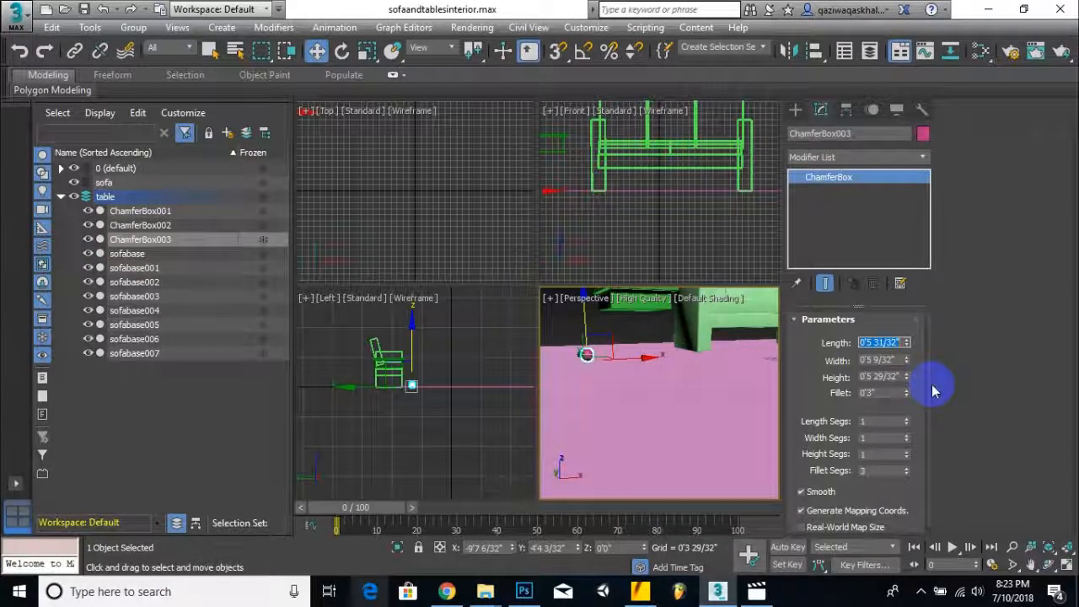
Set the leg box's width to 6" and its height to 2'.
click(897, 361)
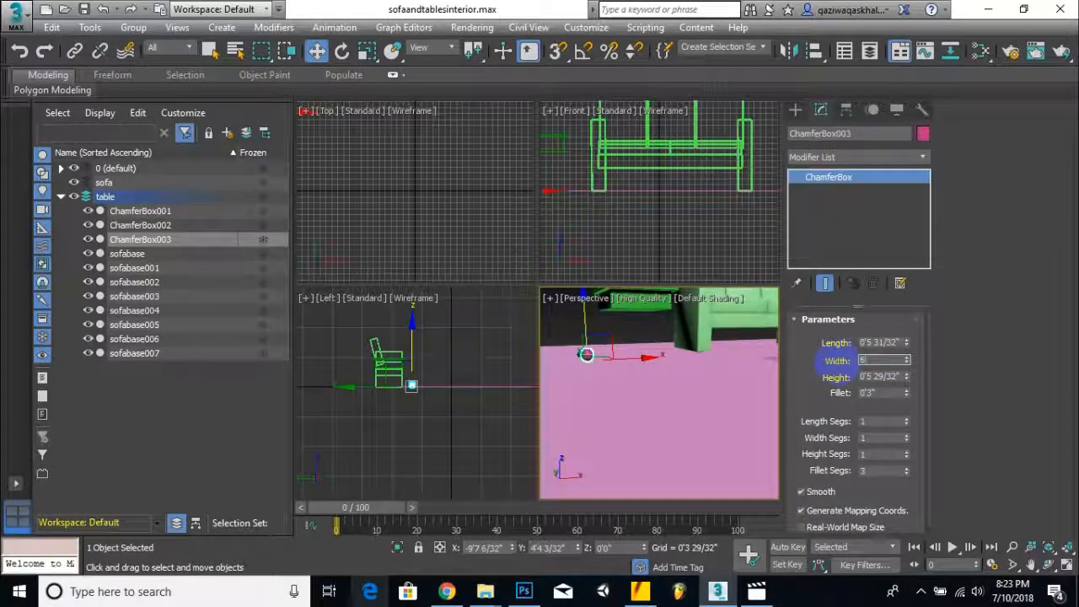
text(6)
key(Return)
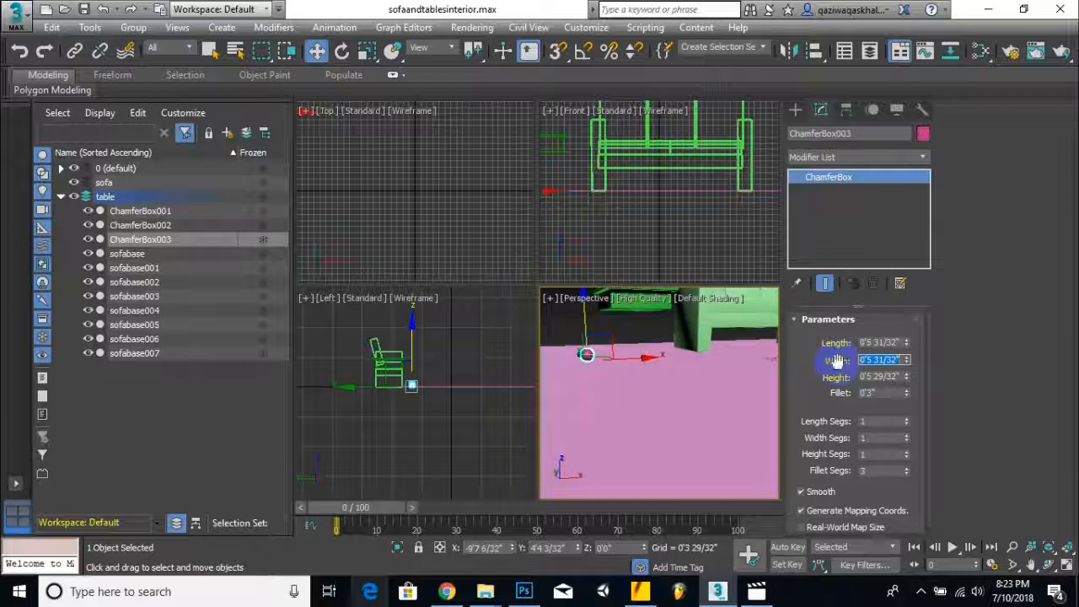
key(Tab)
text(2)
key(Return)
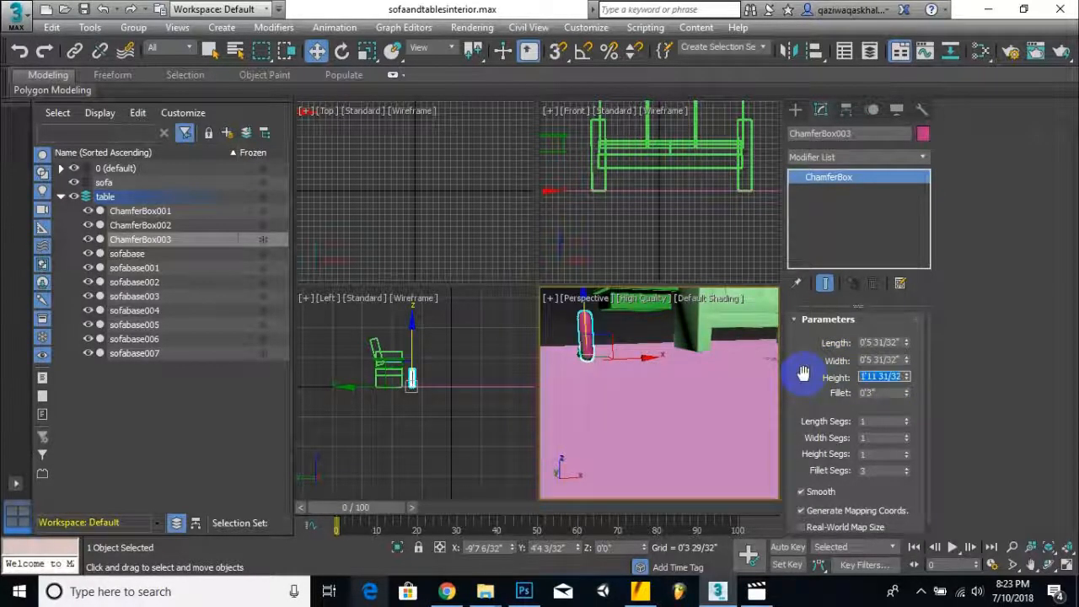
Reduce the leg box's fillet to 1" so its edges are less rounded.
click(882, 394)
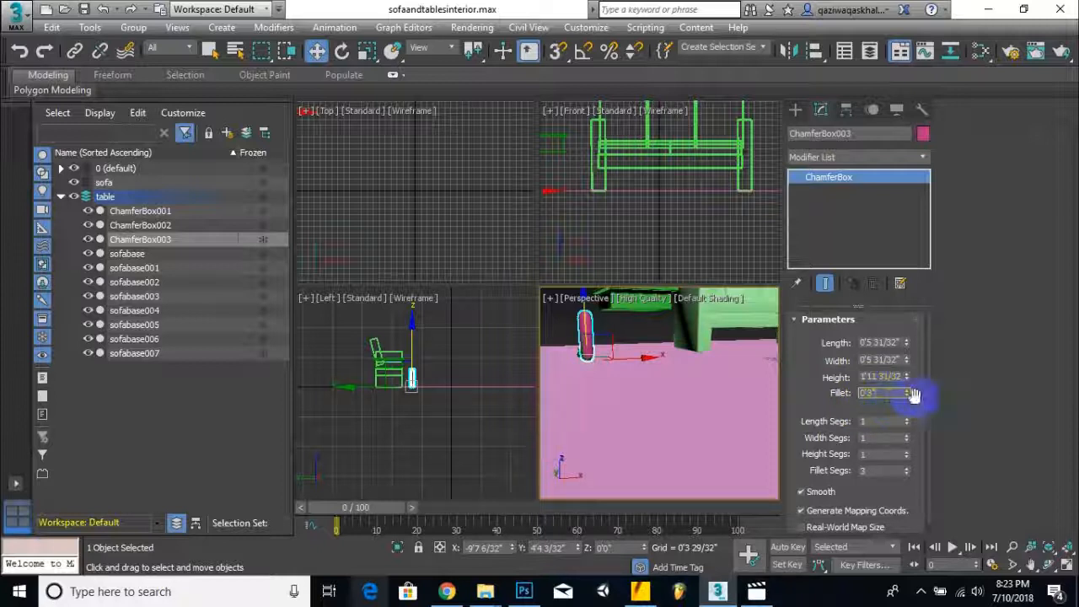
text(0)
key(Return)
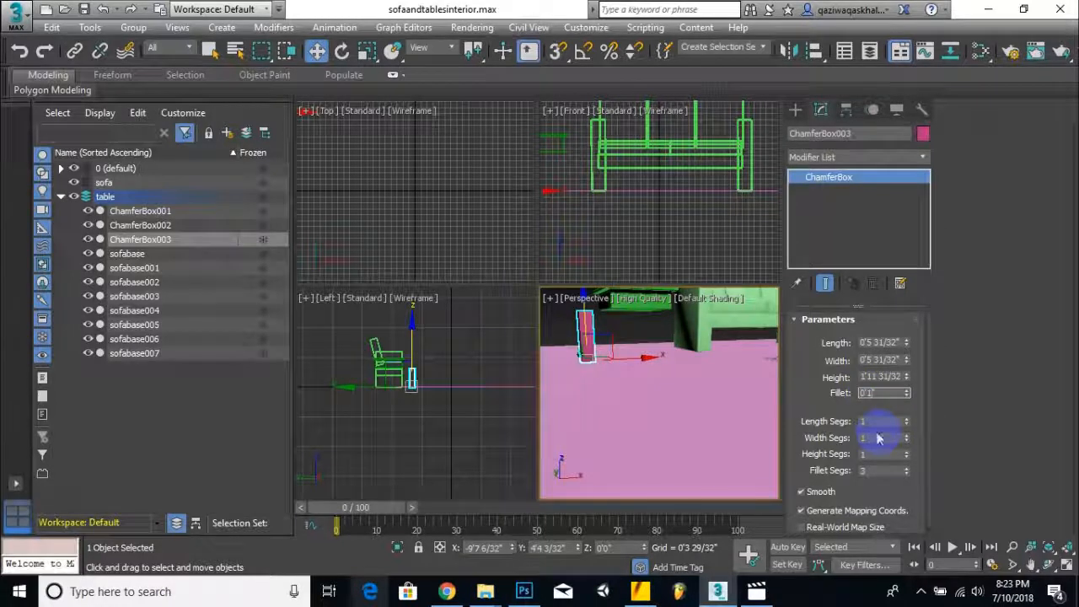
key(Return)
Raise the leg box off the floor up to the level of the table base.
scroll(550, 357, up, 3)
alt+middle_drag(563, 356, 645, 412)
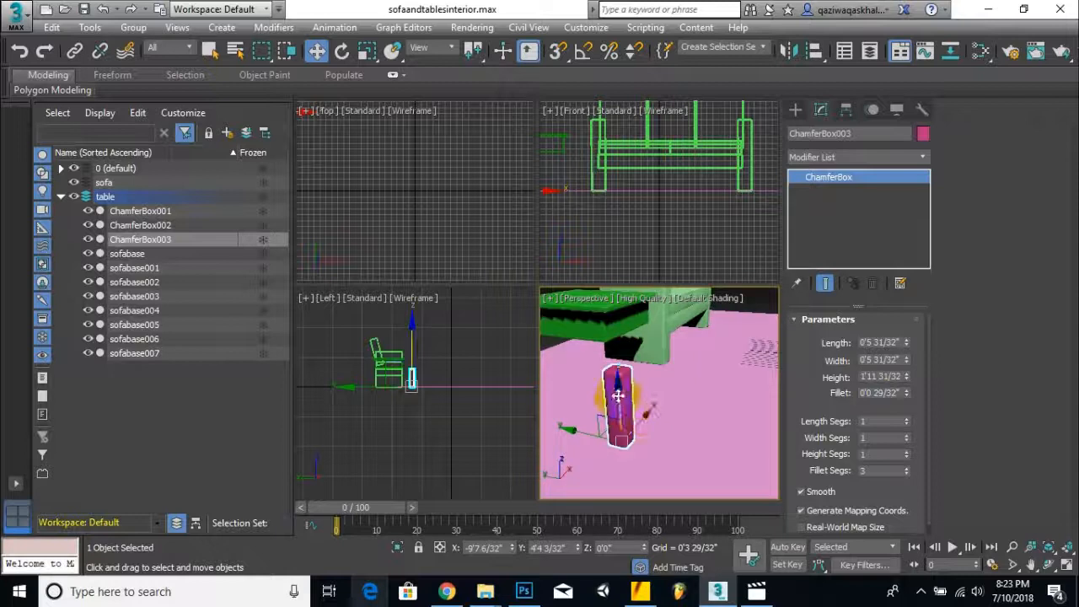
drag(573, 428, 597, 346)
click(535, 354)
middle_drag(655, 371, 728, 371)
click(669, 374)
click(764, 376)
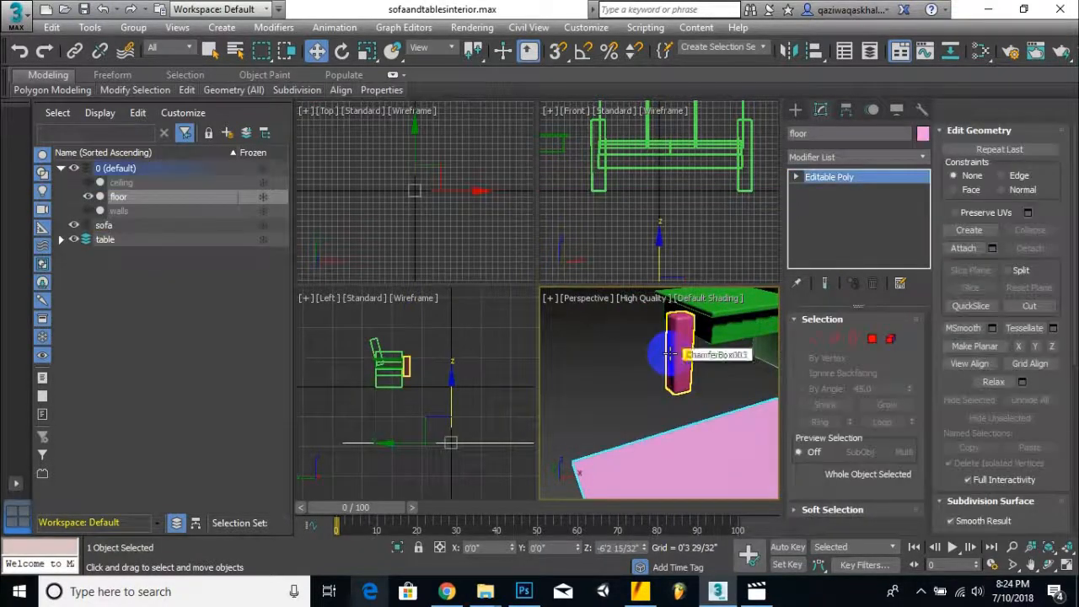
Position the leg under the tabletop's front corner farther from the sofa, at about X -8'2 19/32", Y 5'6 3/32".
click(685, 358)
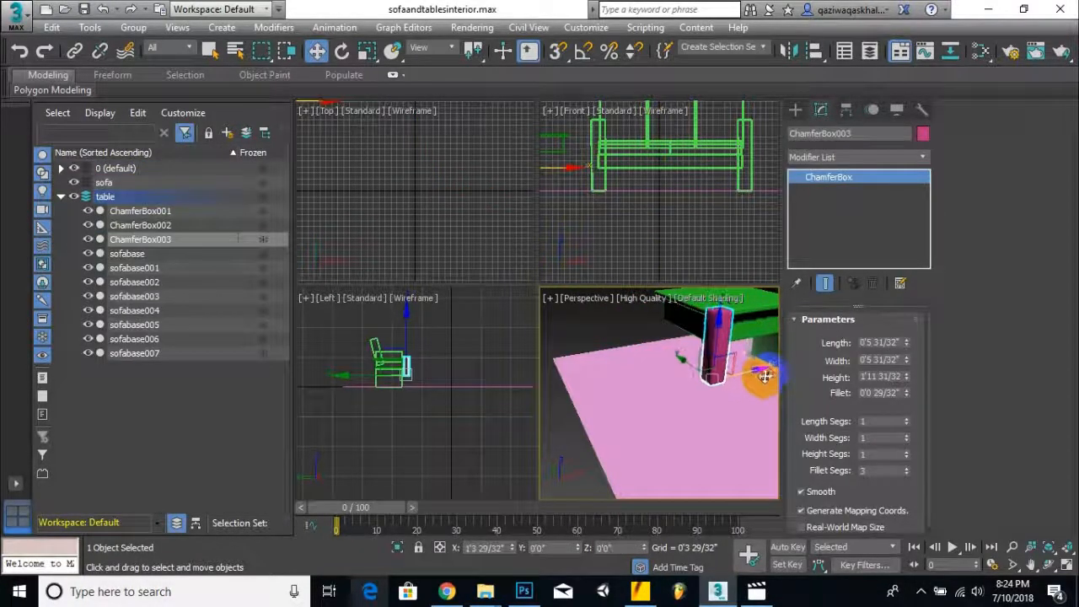
drag(682, 356, 664, 344)
alt+middle_drag(675, 356, 688, 393)
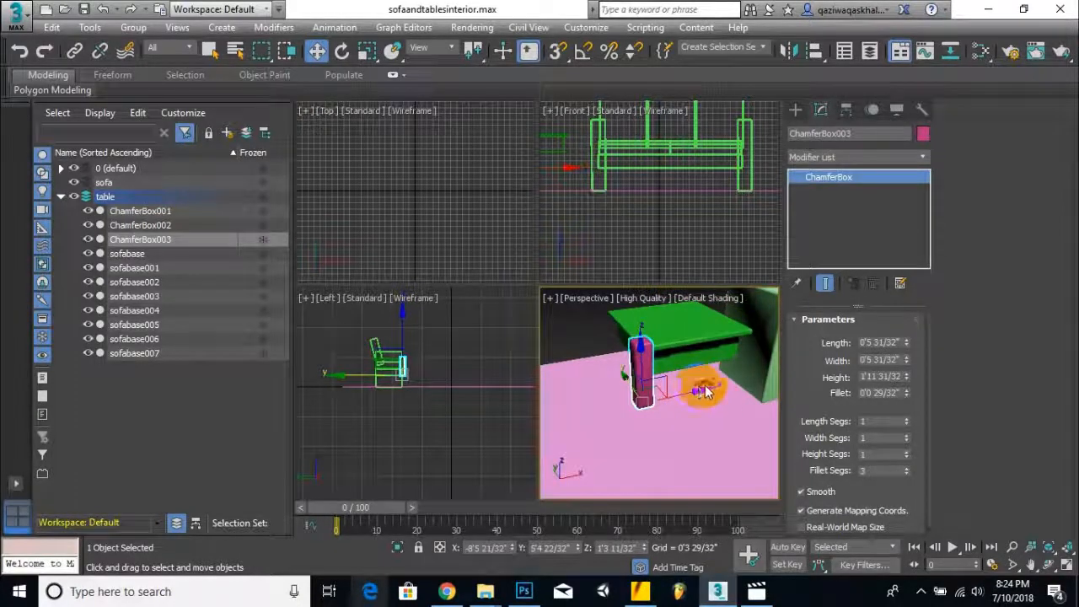
click(700, 394)
click(651, 386)
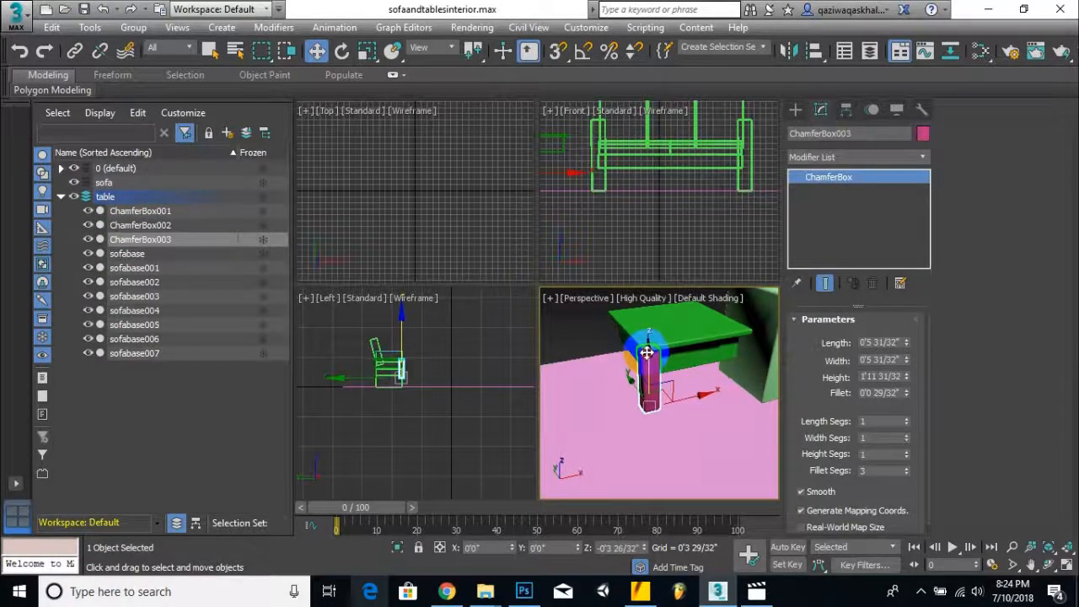
Slim the leg by setting its width and length to about 4" each.
alt+middle_drag(647, 352, 713, 390)
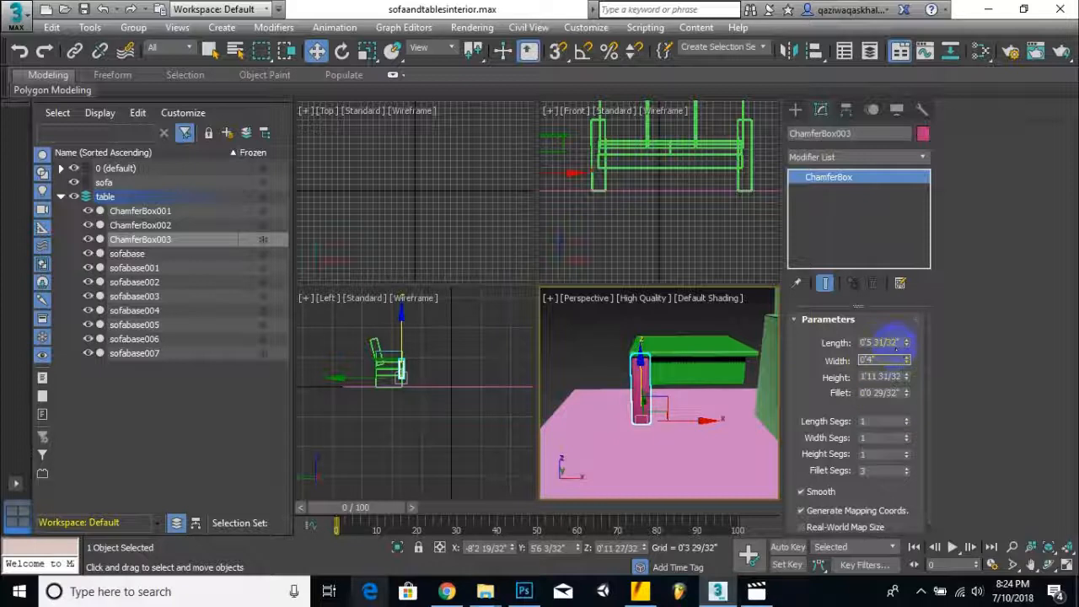
click(879, 342)
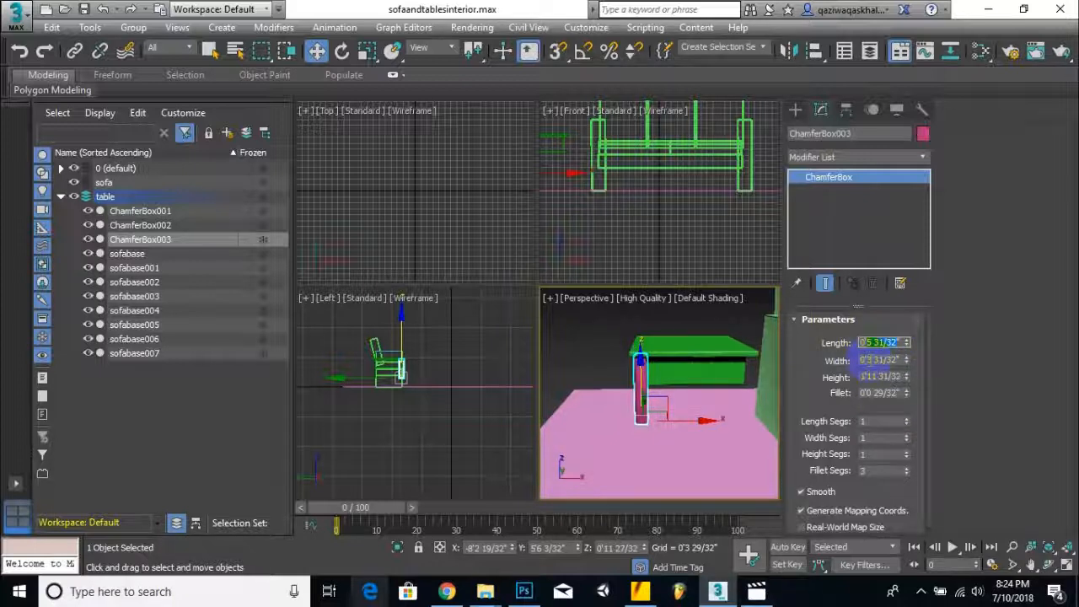
click(868, 379)
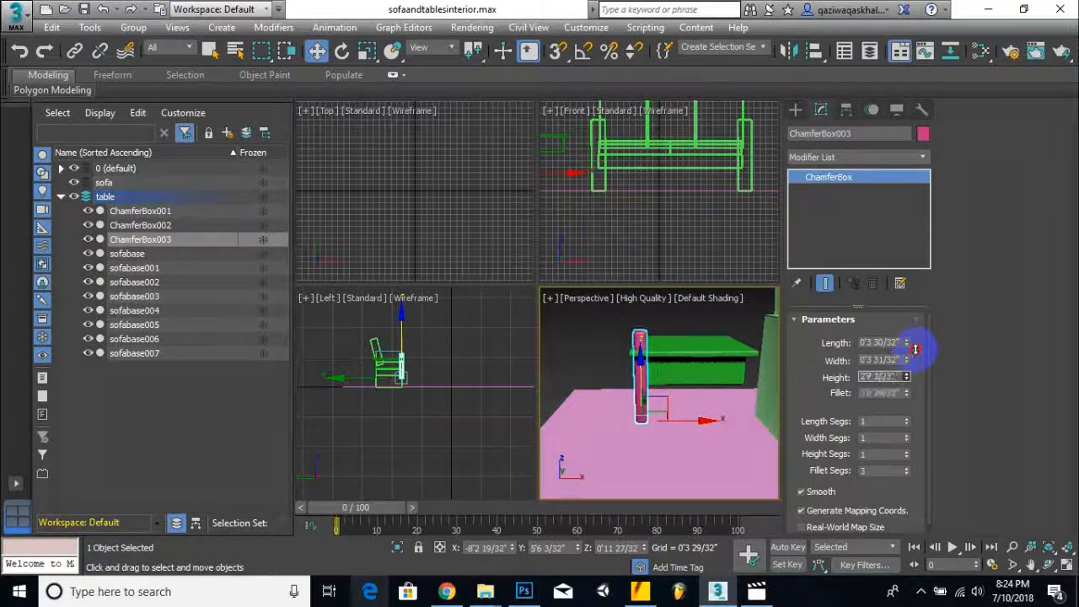
Lower the leg to the floor and extend its height to about 3'0 19/32" so it reaches the tabletop.
click(646, 352)
click(636, 393)
drag(638, 359, 633, 394)
right_click(908, 377)
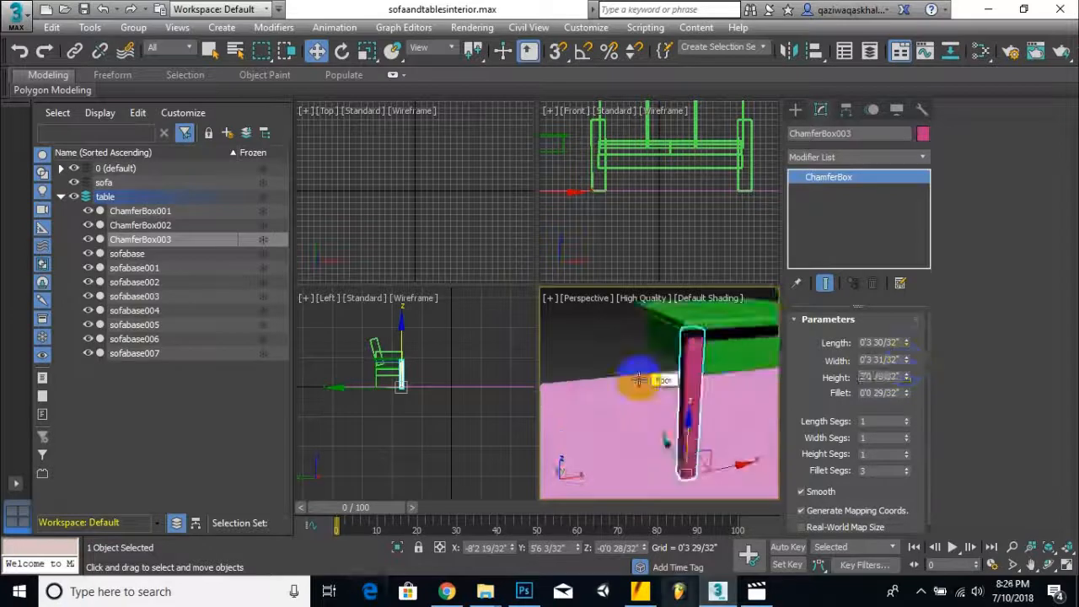
Apply a Taper modifier to the leg with an amount of about 0.47 so it narrows toward the floor.
alt+middle_drag(716, 357, 655, 412)
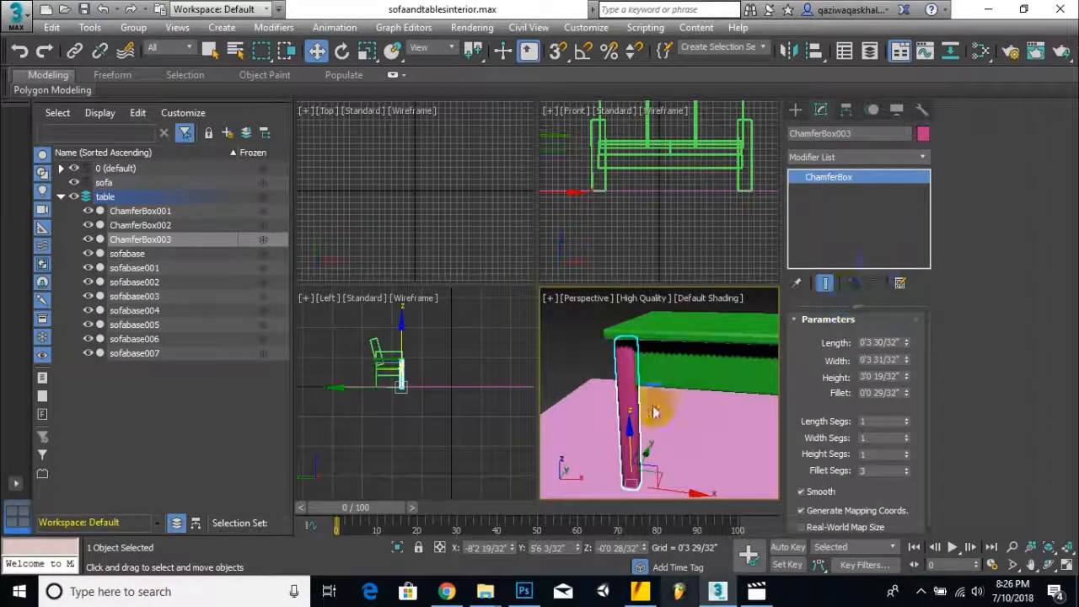
click(922, 158)
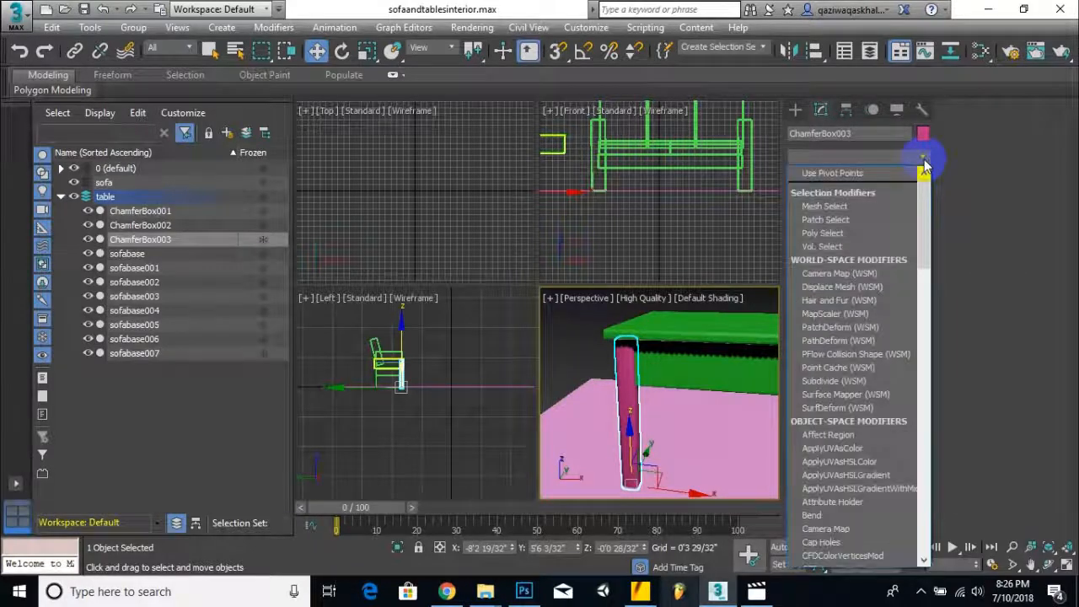
key(t)
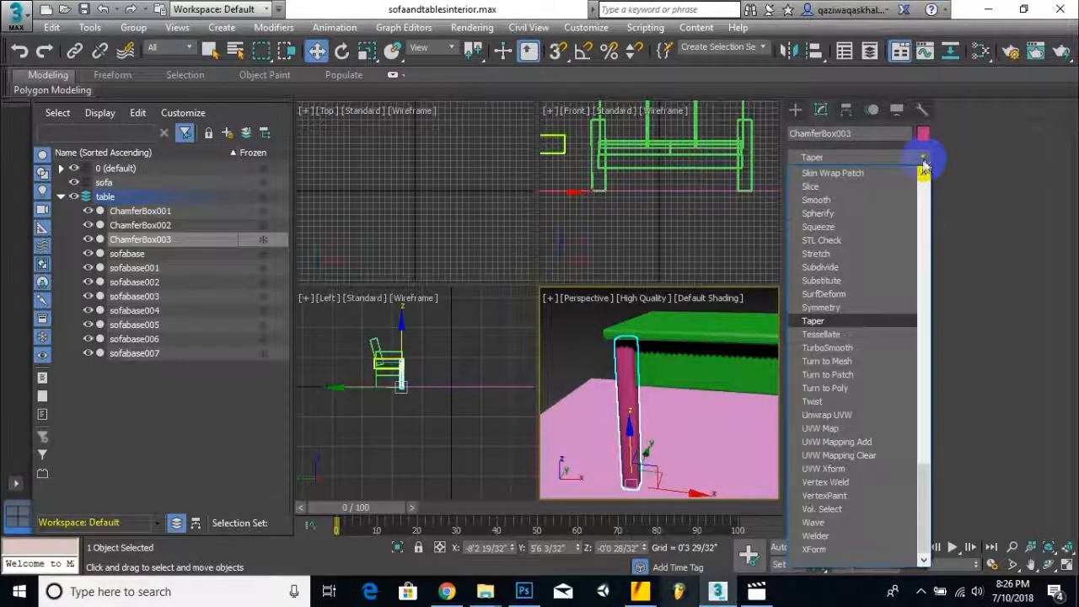
key(Return)
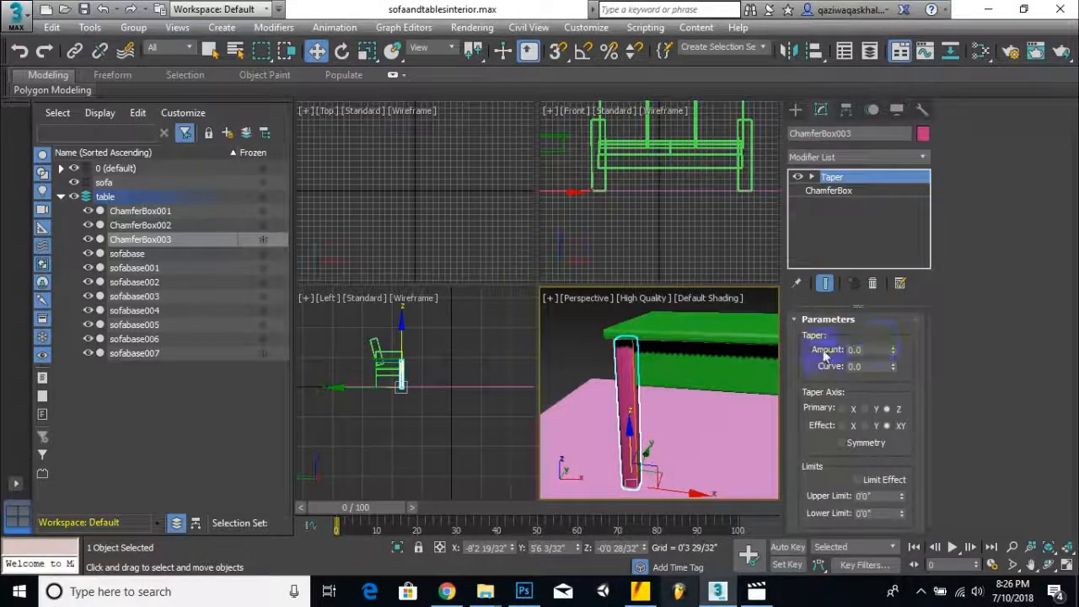
drag(899, 340, 942, 307)
Copy the tapered leg along the X axis to the table's other front corner, at about X -5'3 12/32".
alt+middle_drag(593, 362, 637, 385)
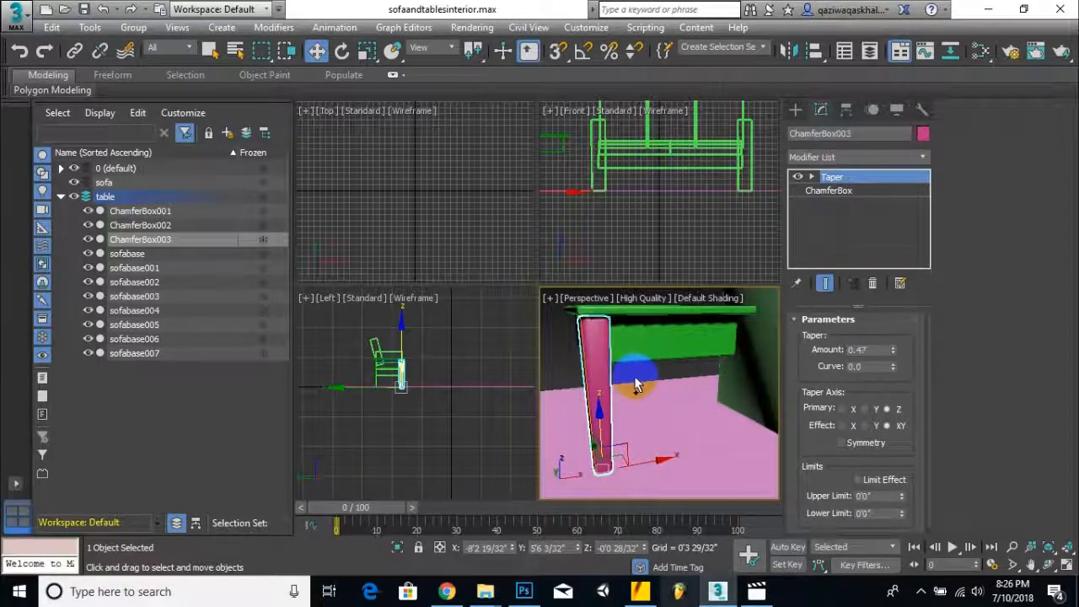
mouse_move(657, 458)
shift+mouse_down()
mouse_move(794, 437)
mouse_move(769, 440)
shift+mouse_up()
click(542, 362)
alt+middle_drag(641, 371, 655, 398)
drag(676, 452, 671, 454)
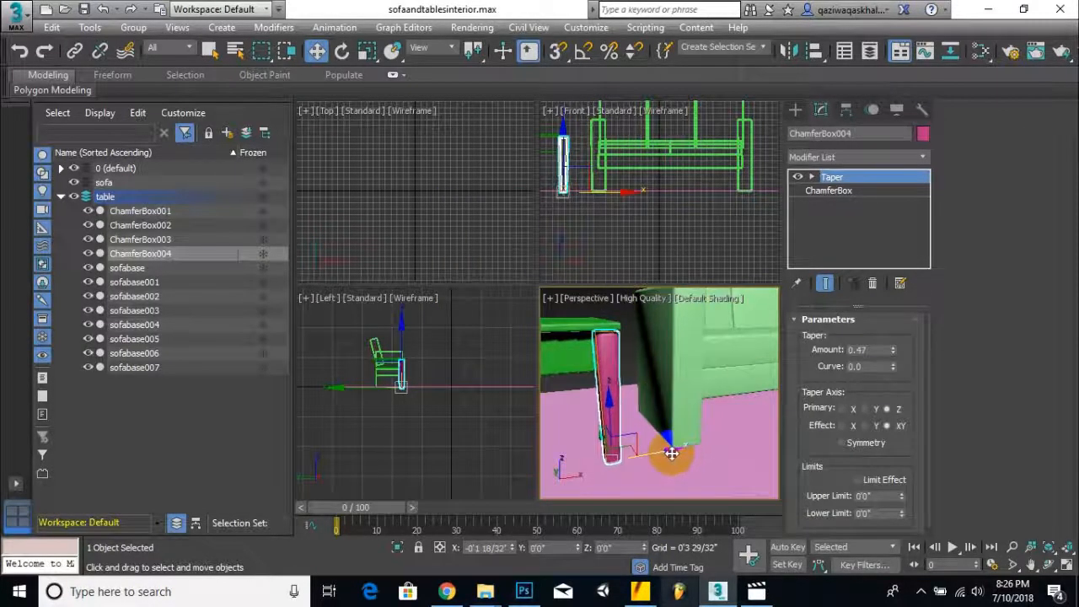
Copy the second leg along the Y axis to the back corner and align it at about Y 8'2 20/32".
alt+middle_drag(669, 454, 706, 432)
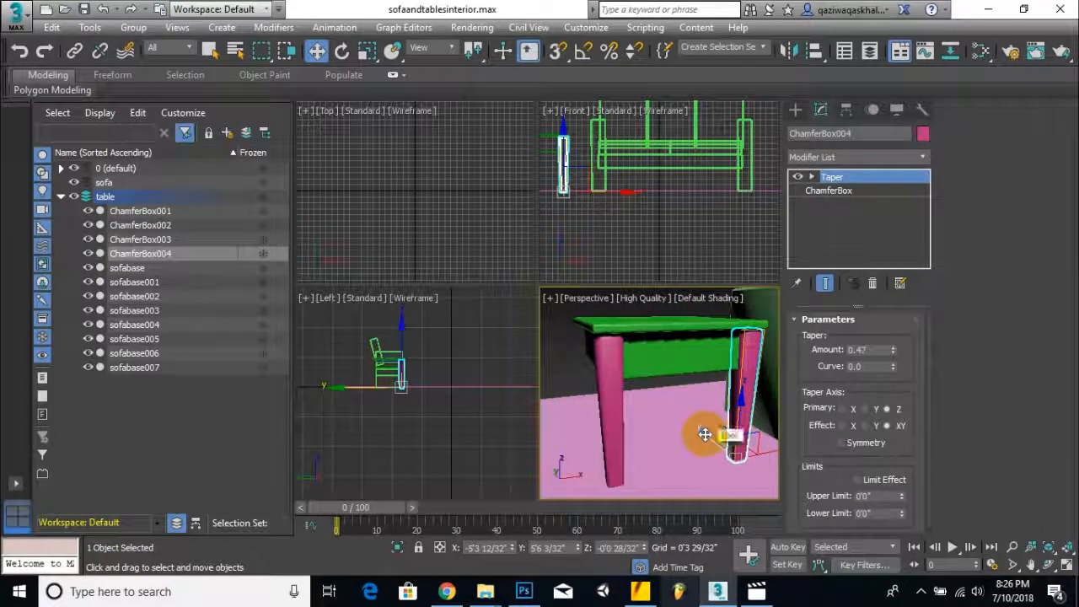
mouse_move(705, 434)
mouse_down()
mouse_move(669, 405)
mouse_move(645, 408)
mouse_move(660, 408)
mouse_up()
click(549, 361)
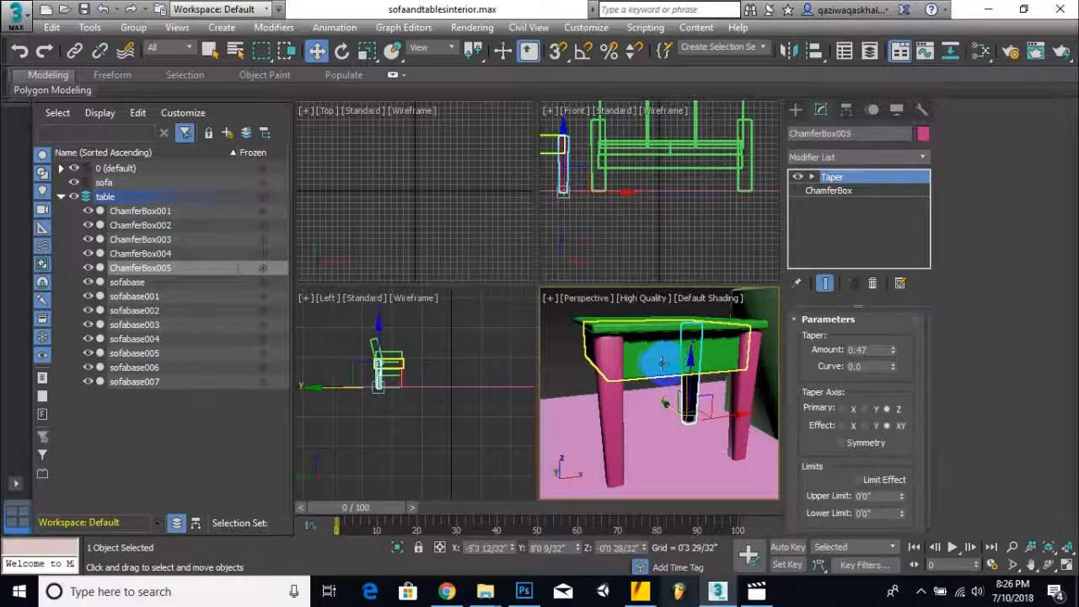
alt+middle_drag(640, 359, 891, 368)
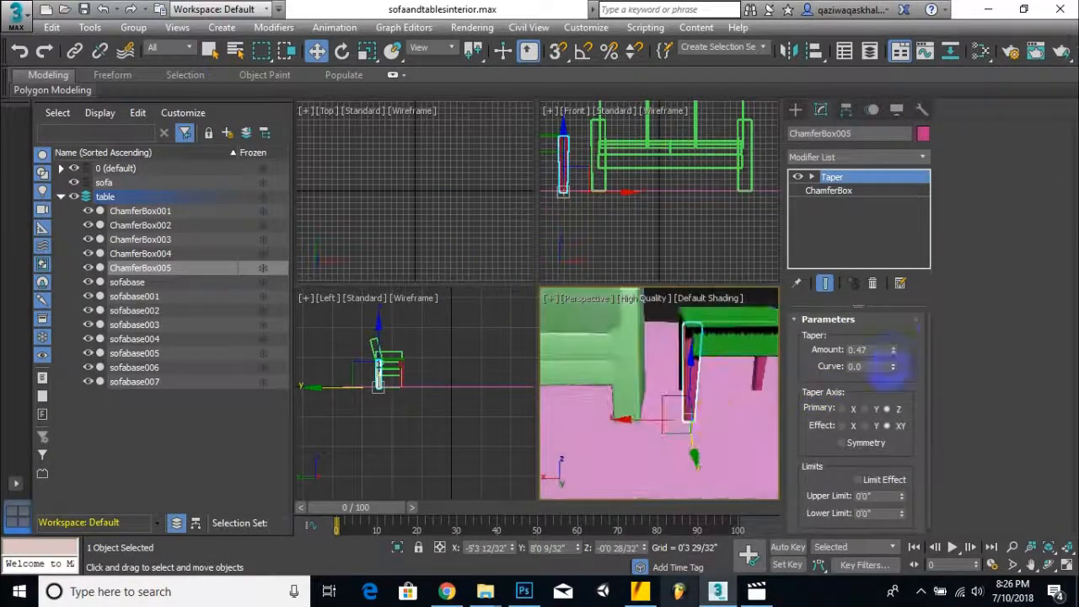
drag(694, 456, 699, 460)
middle_drag(704, 455, 662, 446)
drag(645, 453, 644, 456)
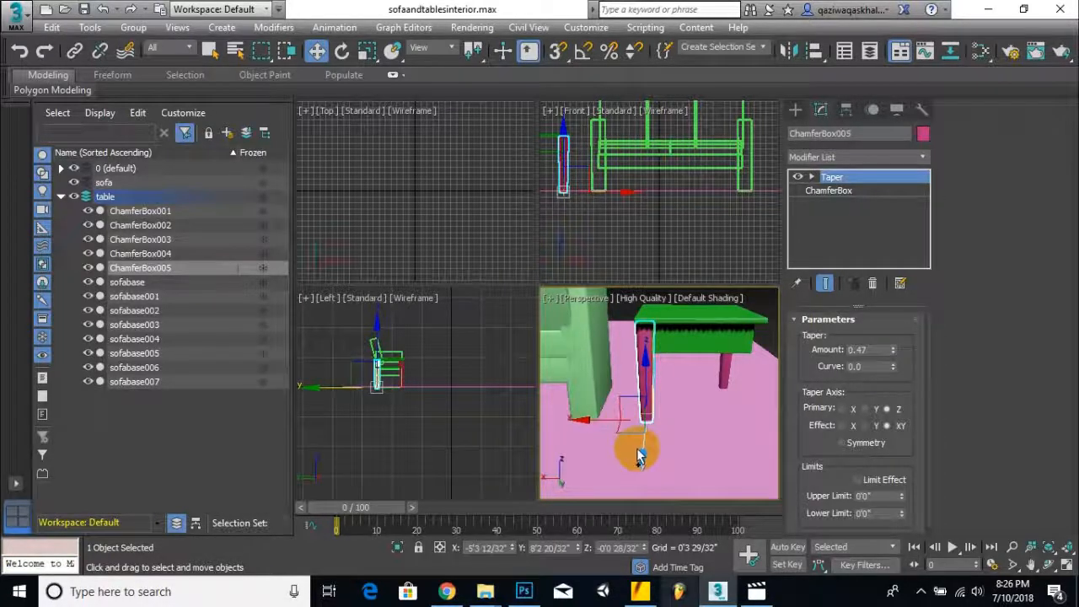
Copy the back leg along the X axis to the remaining back corner and align it with the tabletop.
drag(585, 421, 682, 435)
click(542, 363)
mouse_move(698, 378)
alt+middle_down()
mouse_move(632, 405)
mouse_move(700, 377)
alt+middle_up()
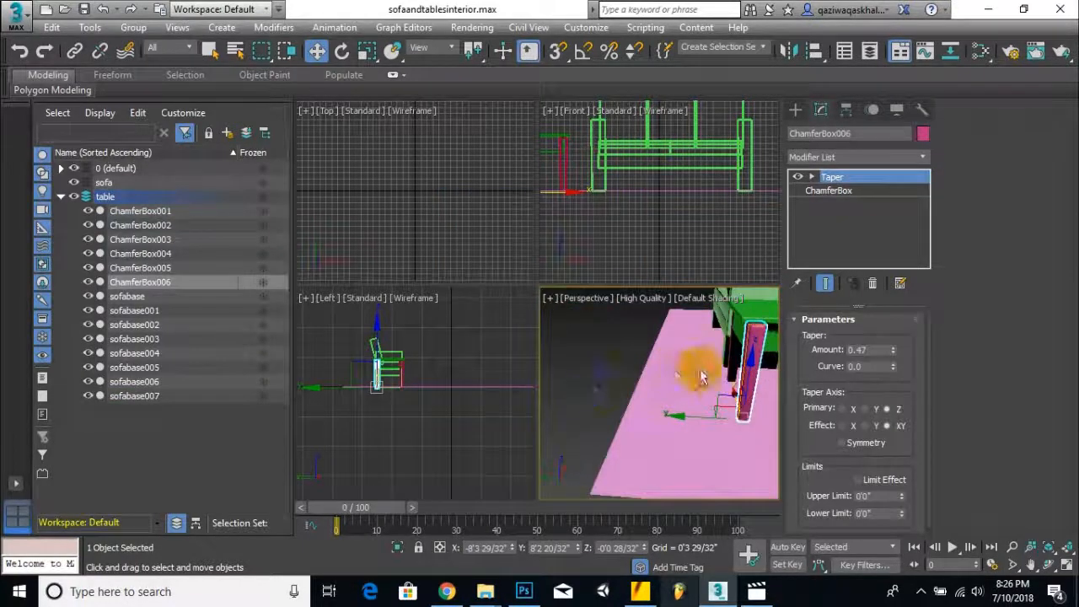
drag(732, 392, 730, 391)
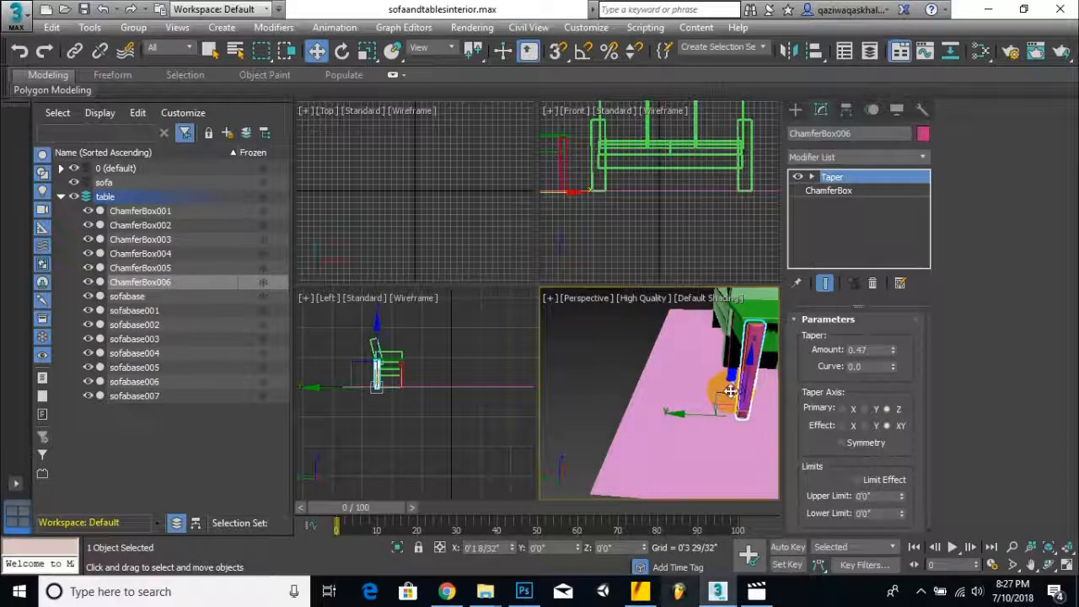
alt+middle_drag(730, 390, 660, 385)
Copy the table's base box with a slight offset along the Y axis for a drawer front.
scroll(602, 383, down, 5)
scroll(674, 383, up, 2)
scroll(640, 390, up, 3)
click(703, 362)
scroll(693, 352, up, 3)
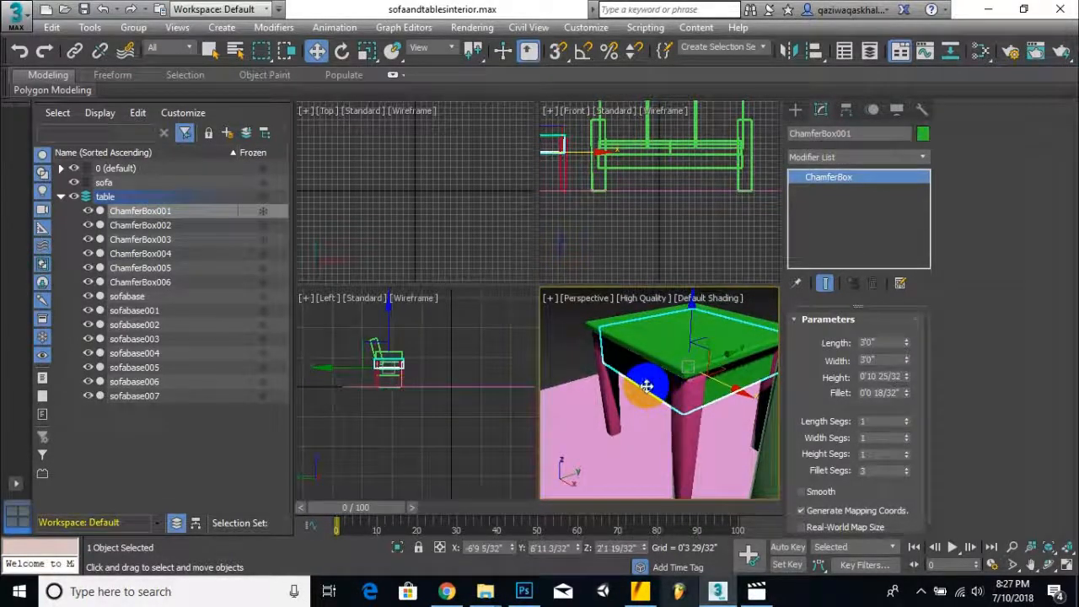
drag(727, 354, 720, 358)
click(545, 361)
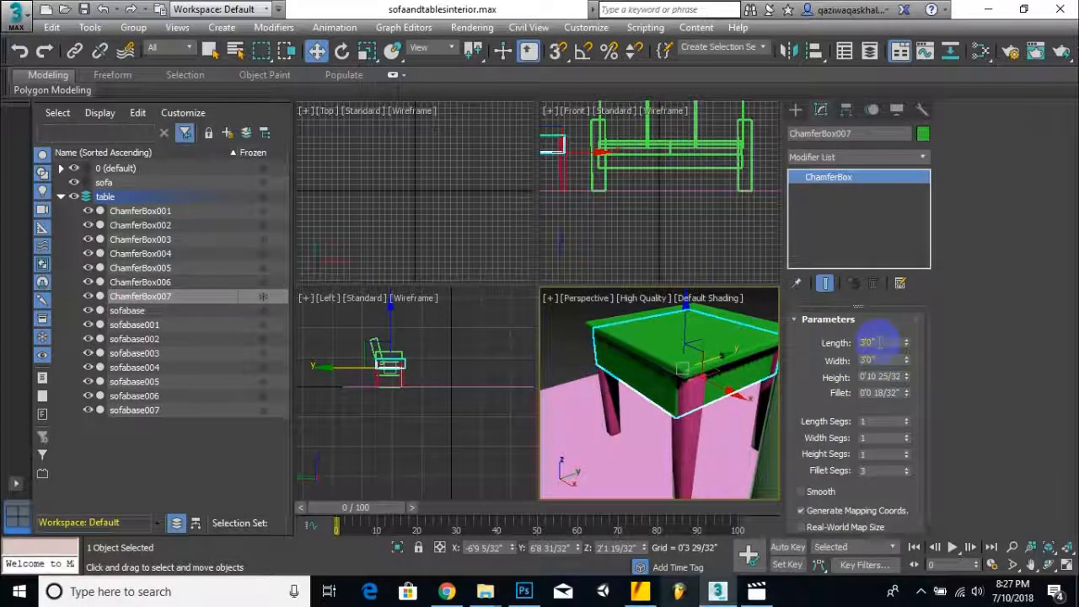
Set the copied base box's length to 4" to turn it into a thin panel.
drag(877, 342, 843, 342)
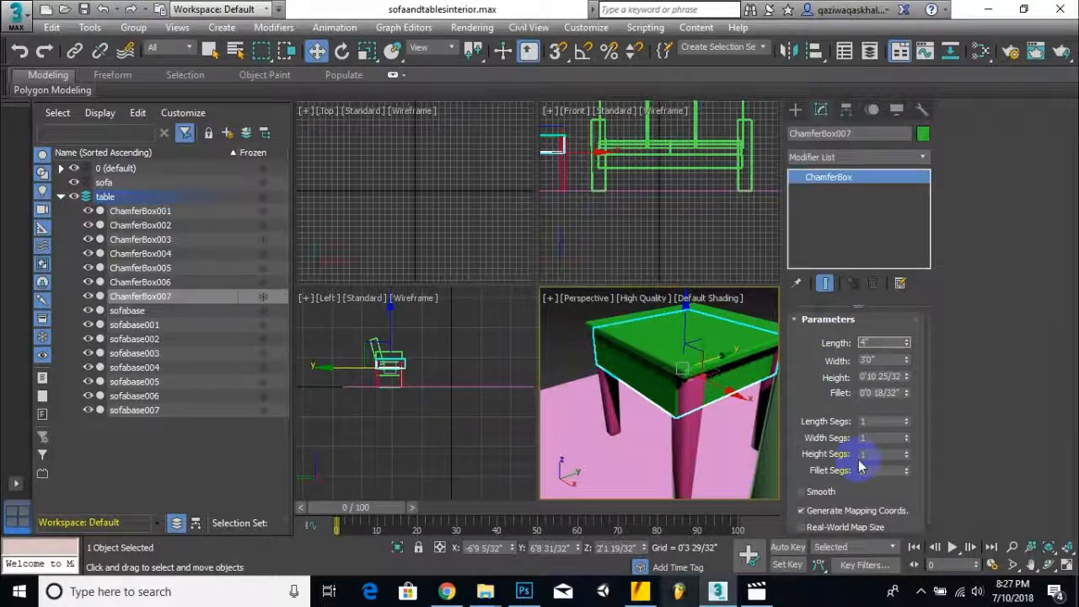
text(4")
key(Return)
Move the thin panel along the Y axis to the front face of the table base, at about Y 5'3 25/32".
drag(722, 355, 671, 376)
alt+middle_drag(646, 385, 747, 376)
scroll(648, 385, up, 3)
alt+middle_drag(648, 384, 648, 409)
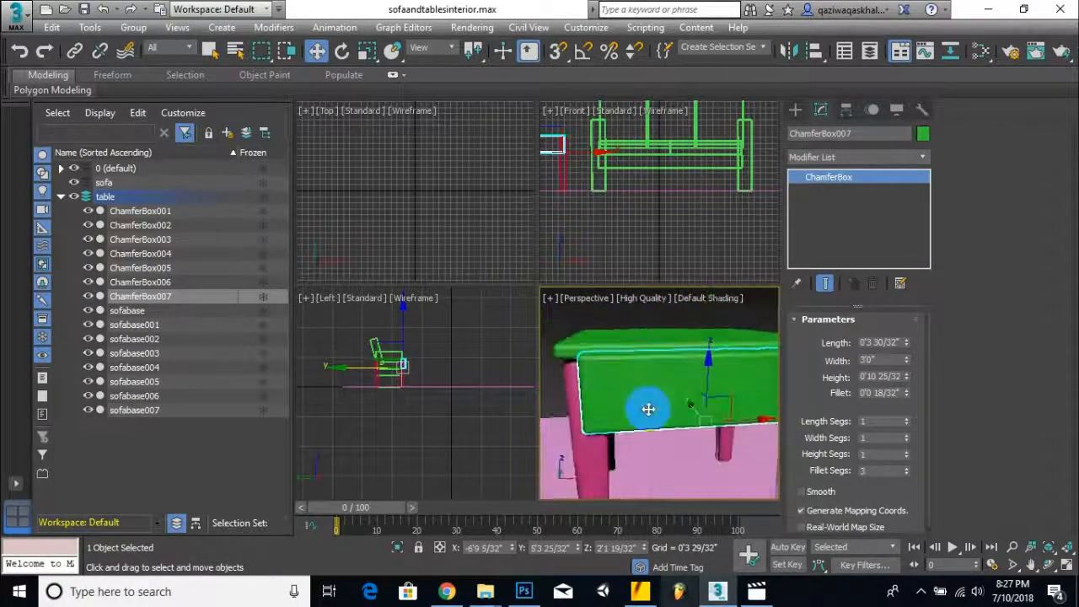
Scale the front panel down uniformly to about 73% so it fits between the legs.
click(368, 50)
drag(706, 432, 696, 457)
middle_drag(696, 458, 663, 433)
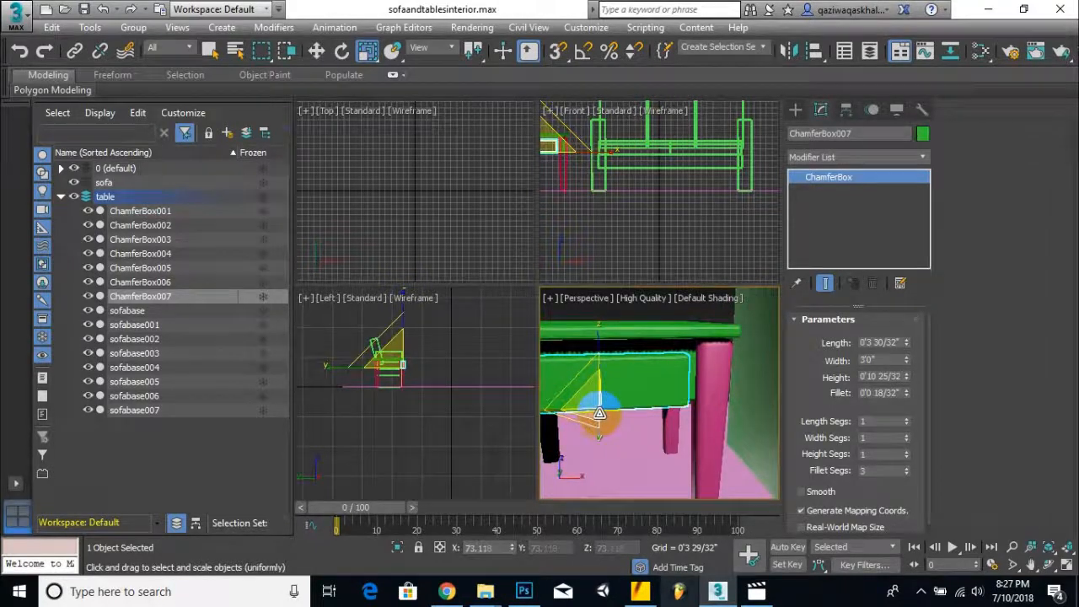
Push the front panel into the base to about Y 5'4 23/32" and raise it to about Z 2'2 9/32".
click(316, 51)
alt+middle_drag(607, 379, 515, 380)
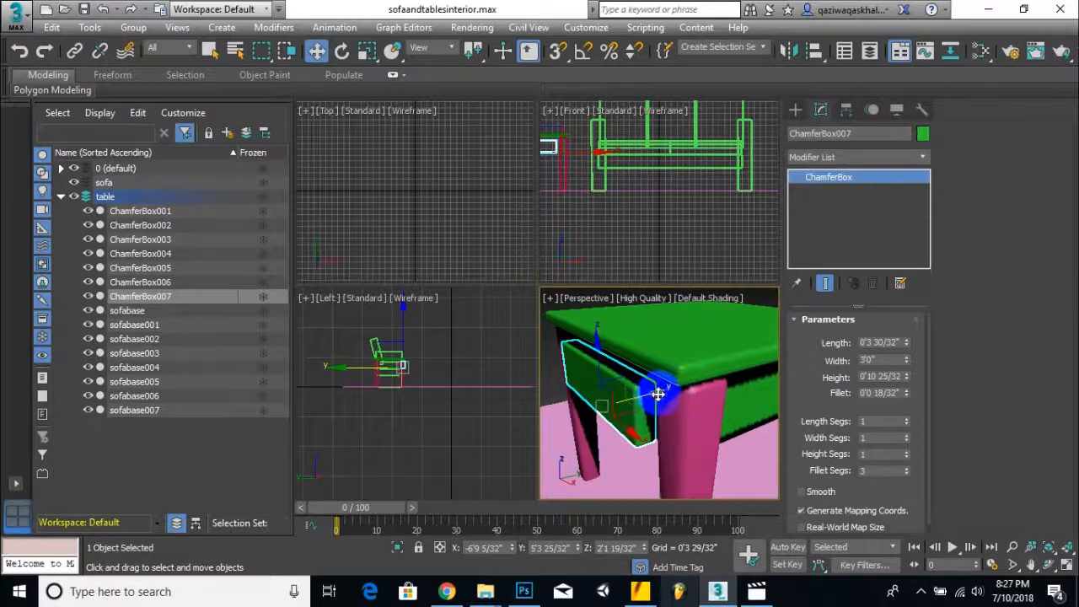
click(607, 343)
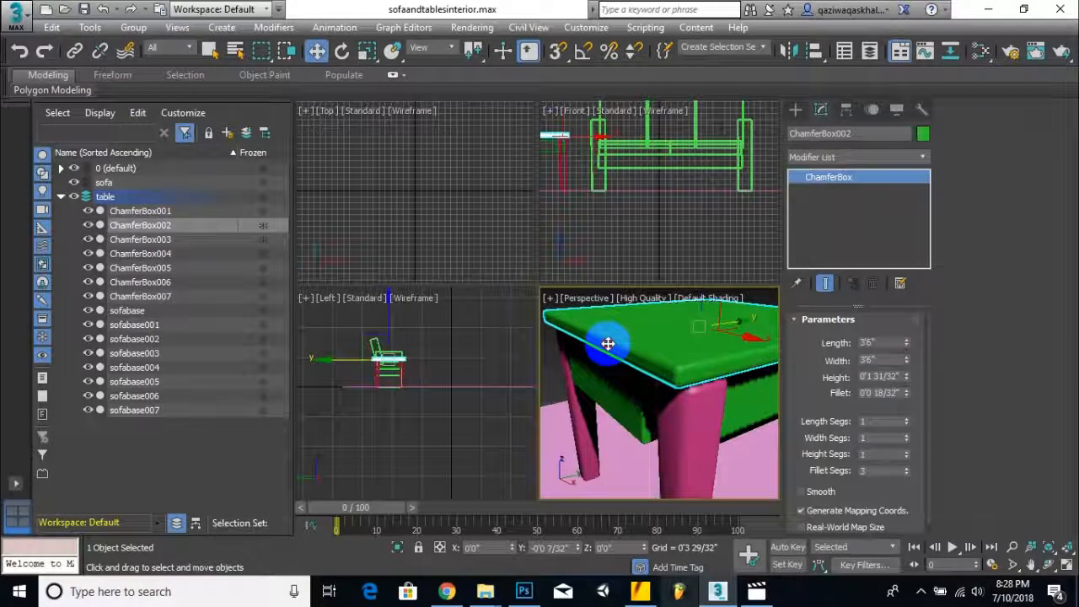
click(613, 365)
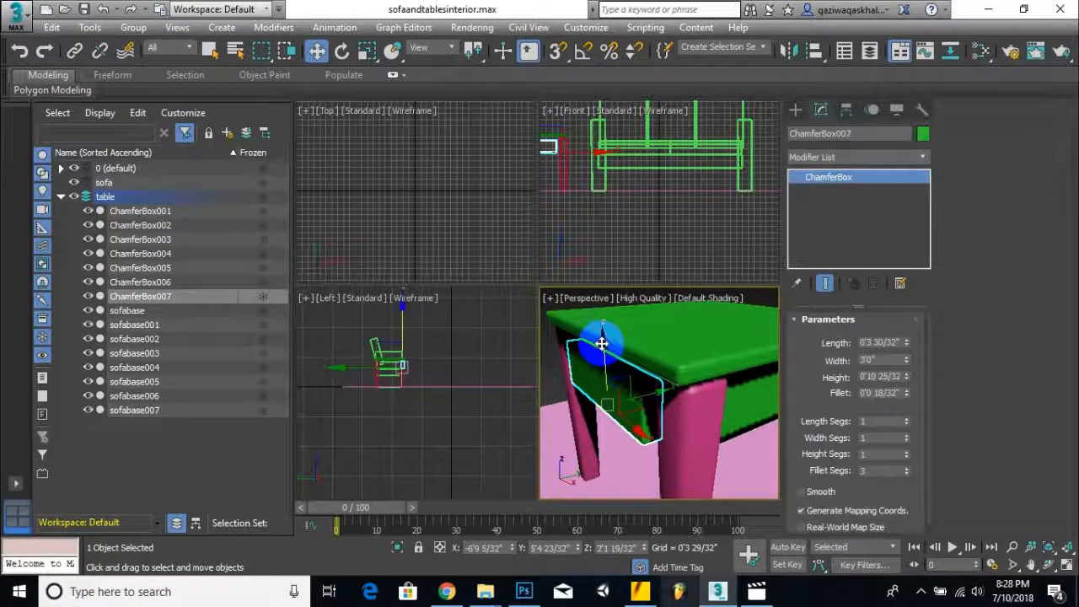
alt+middle_drag(674, 361, 739, 343)
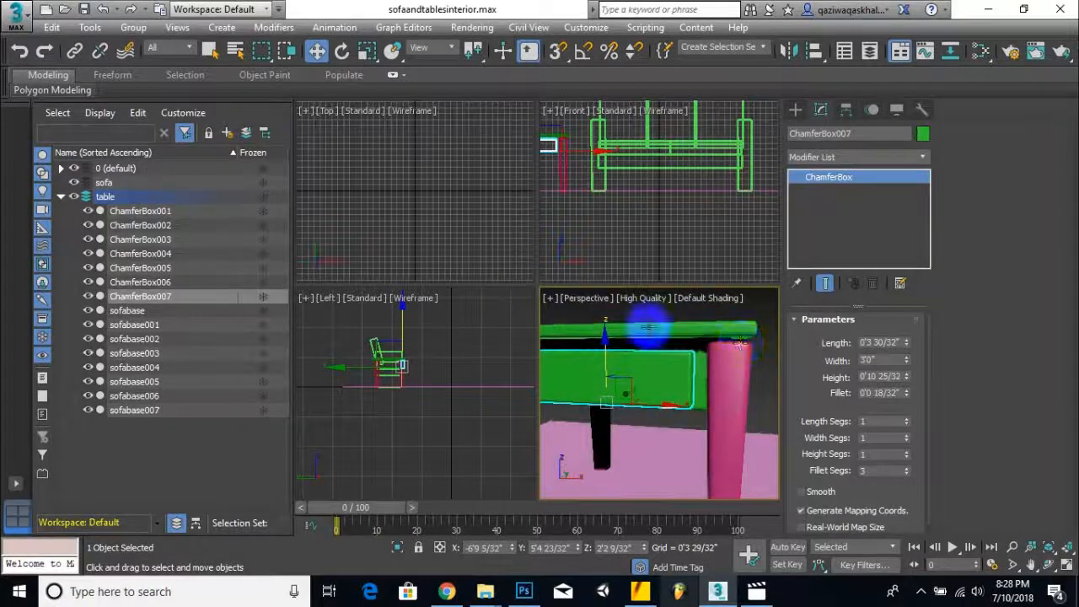
Raise the drawer front panel to about Z 2'3" and push it into the base to about Y 5'5 5/32".
drag(605, 337, 604, 333)
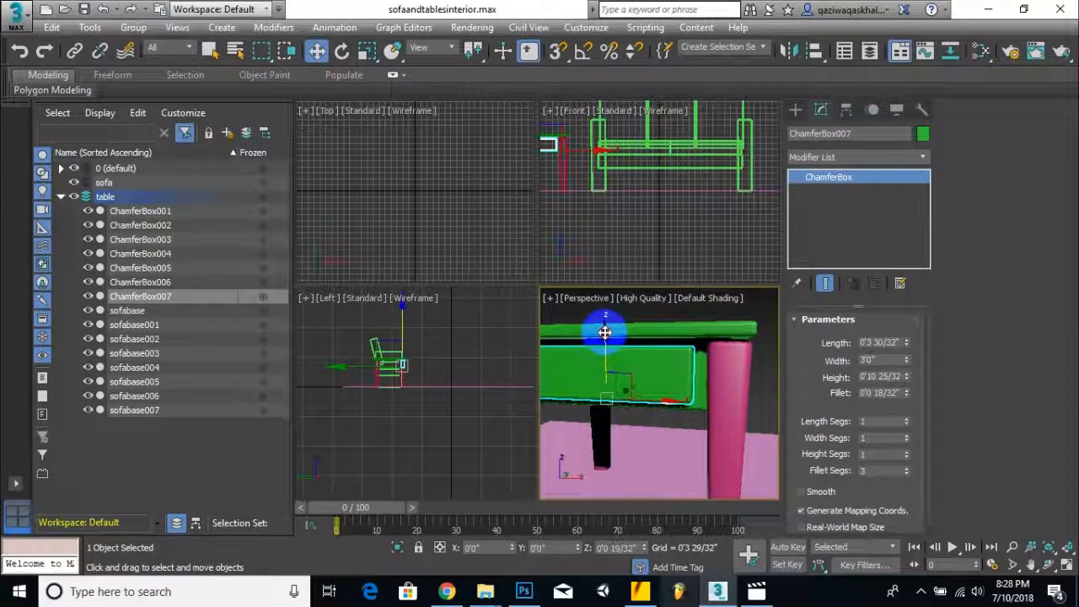
scroll(605, 333, down, 3)
alt+middle_drag(573, 355, 659, 385)
scroll(621, 349, up, 3)
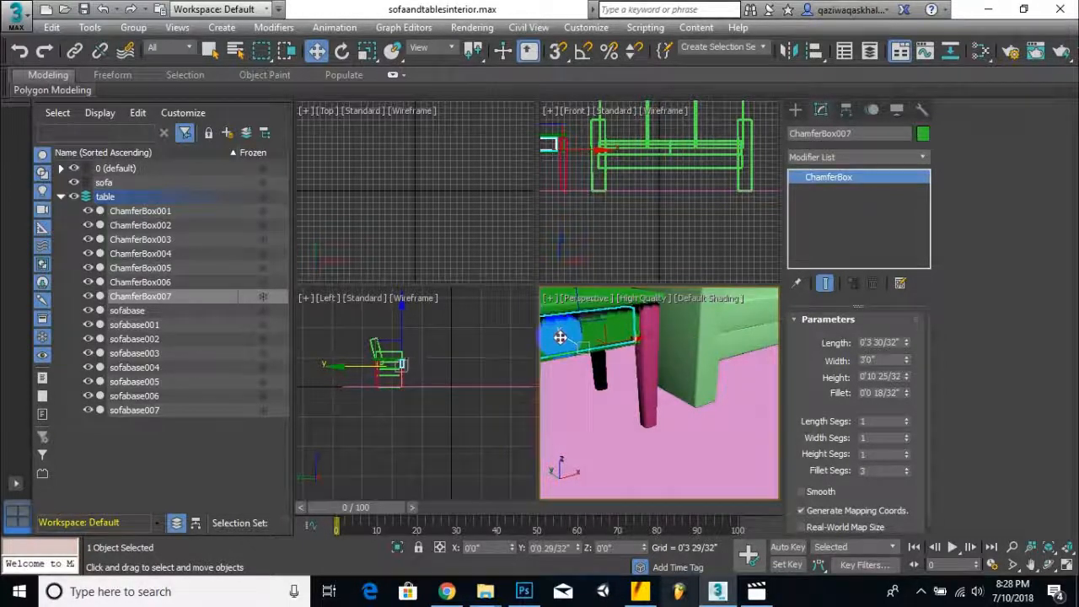
middle_drag(600, 389, 619, 421)
middle_drag(633, 383, 616, 379)
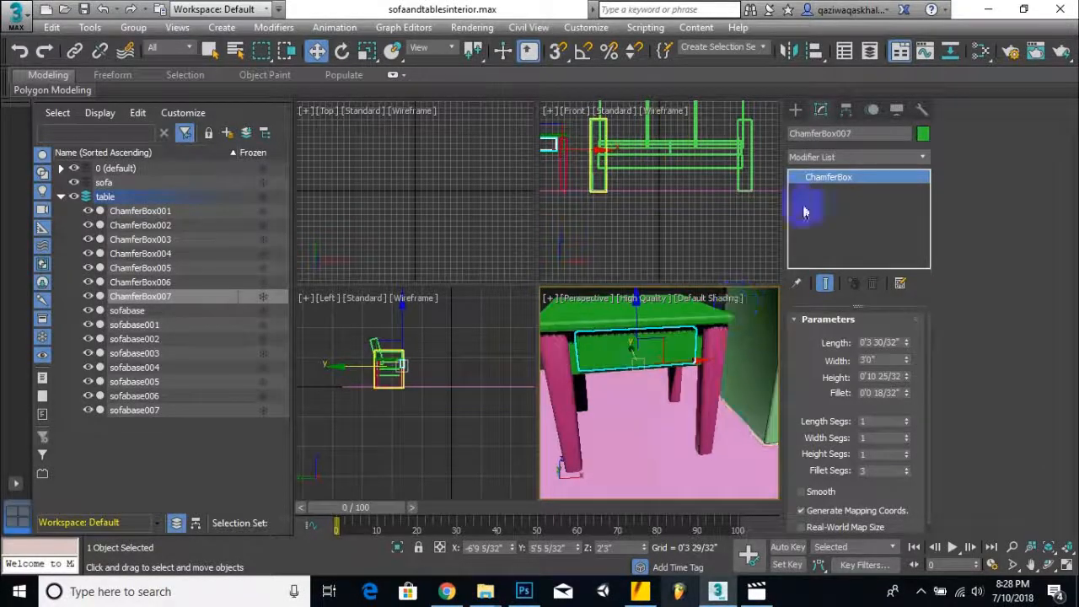
Create a small capsule on the floor below the drawer front, with a radius of about 2 12/32".
click(795, 110)
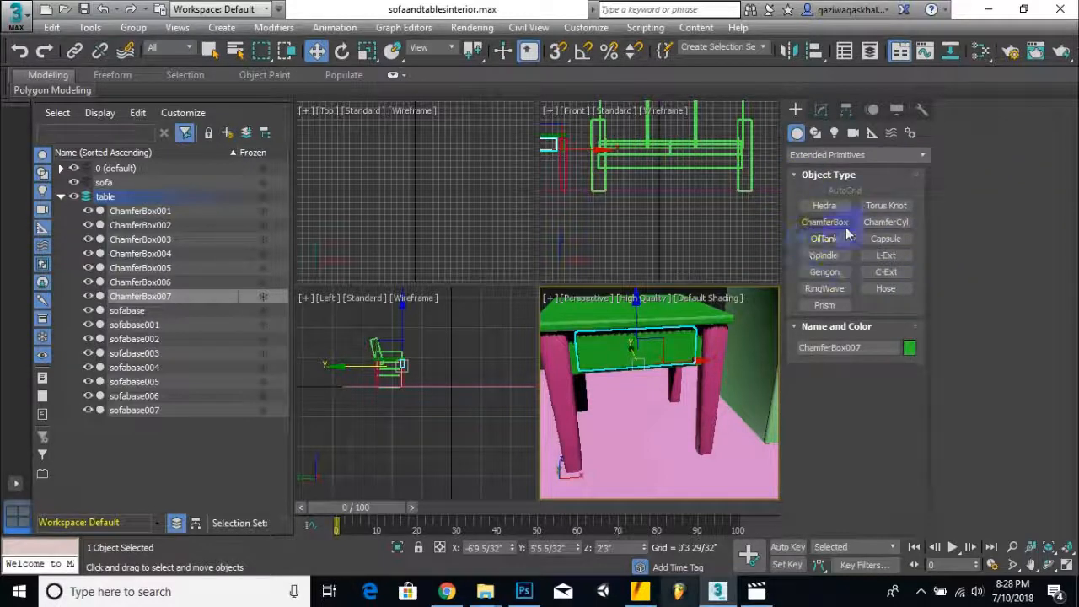
click(885, 241)
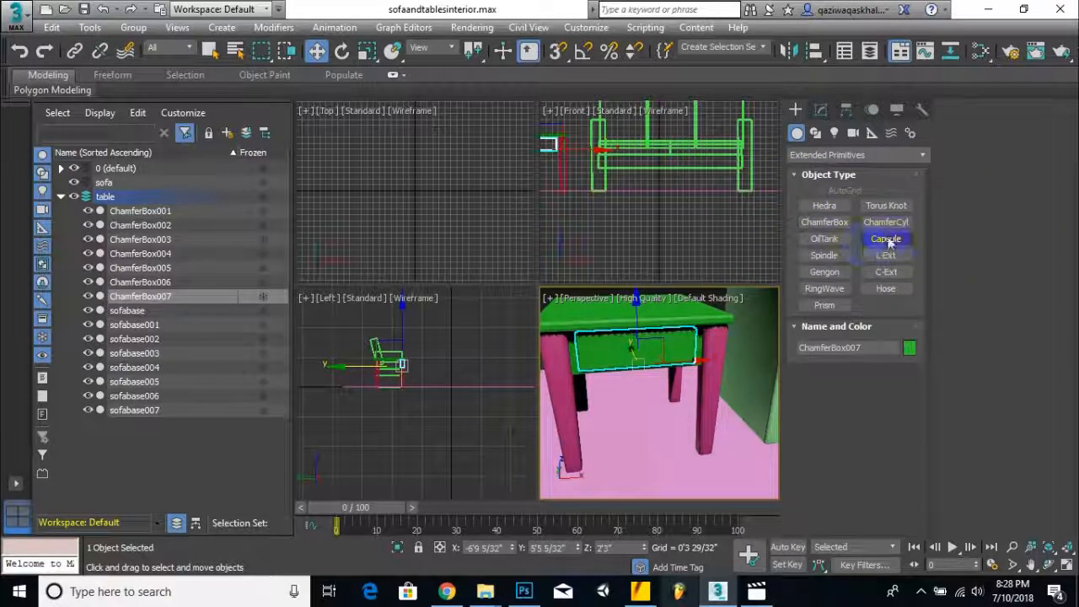
drag(632, 444, 630, 438)
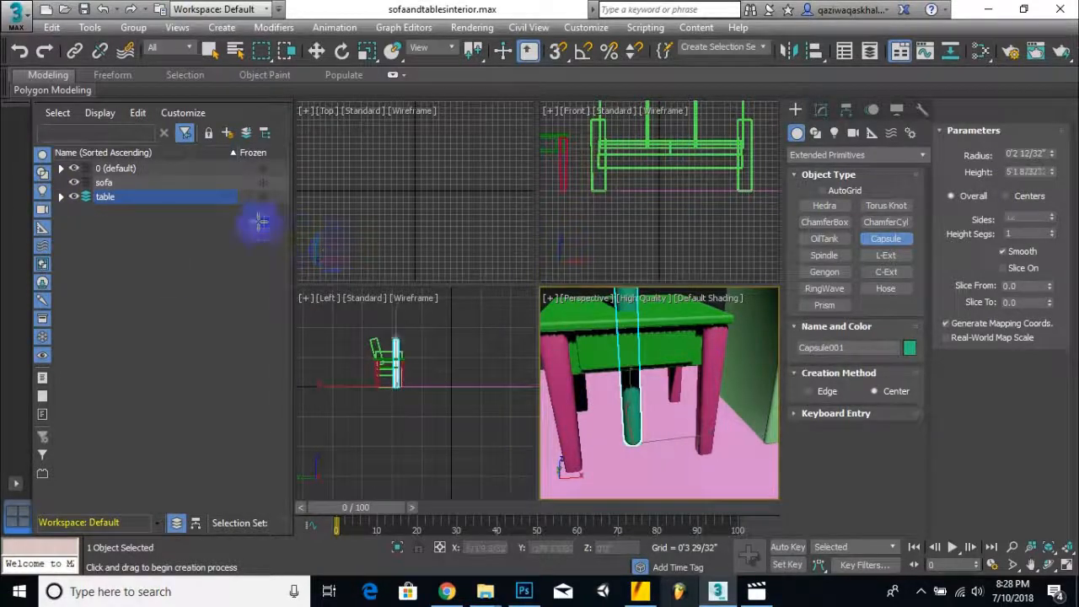
click(611, 430)
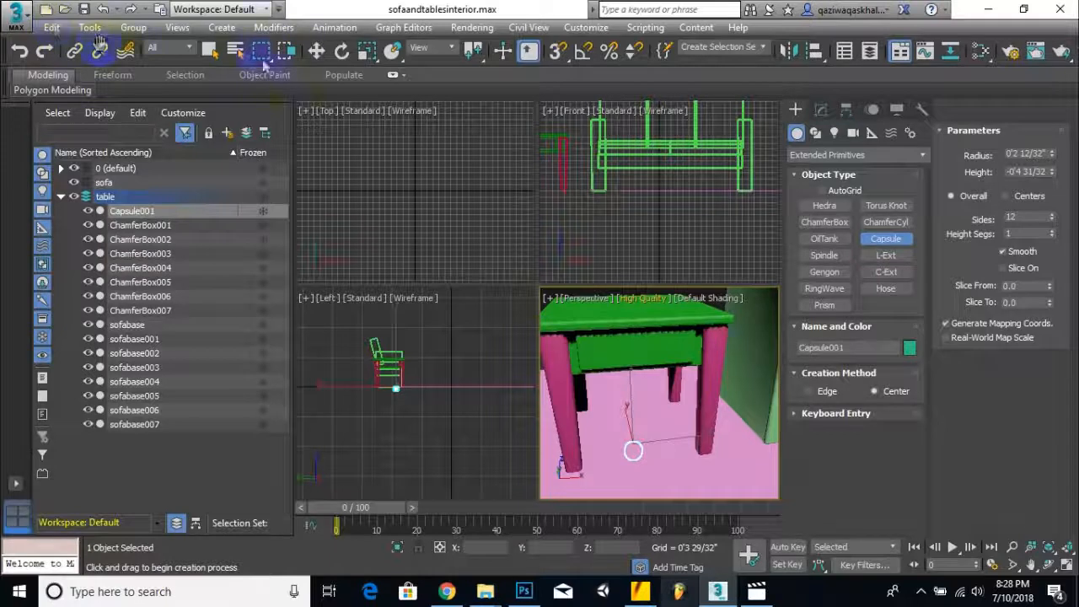
Raise the capsule in front of the drawer panel to about Y 5'2 27/32", Z 2'9 14/32".
click(317, 52)
drag(634, 451, 632, 295)
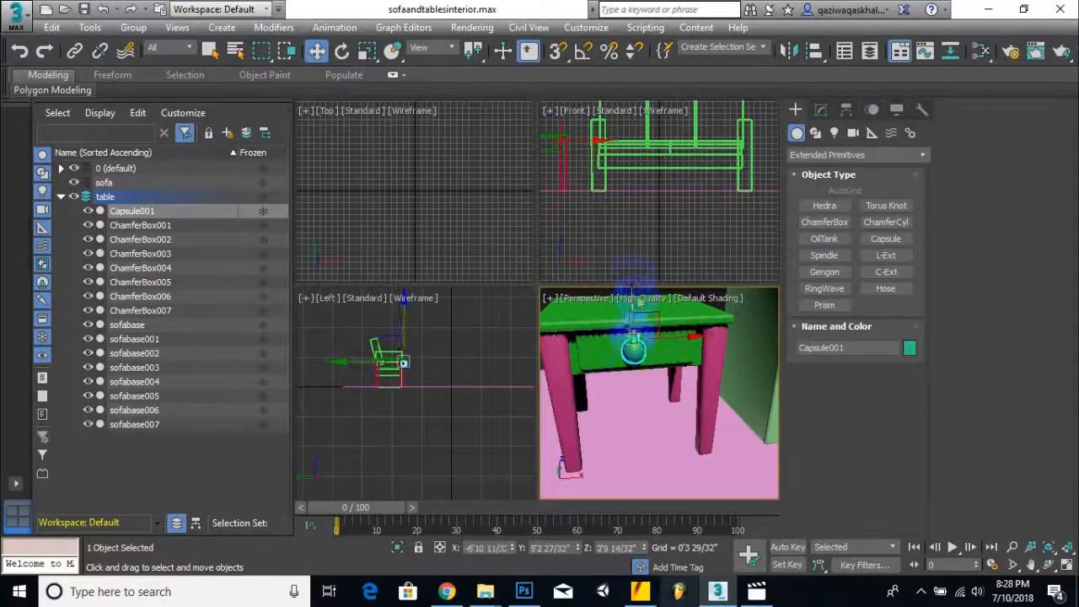
scroll(628, 366, up, 5)
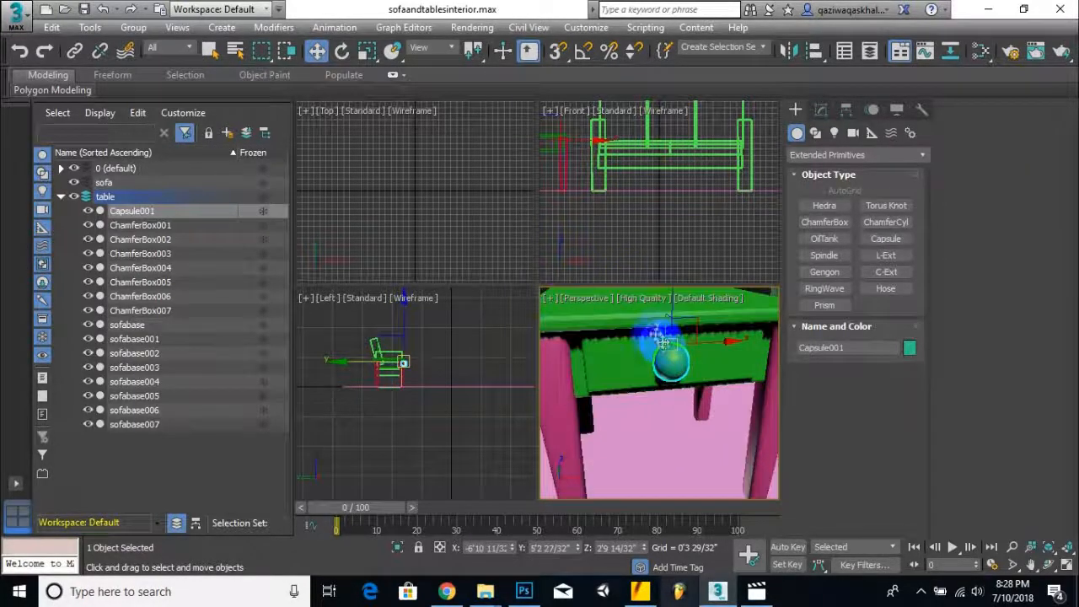
Scale the capsule down uniformly to knob size and set it against the drawer front at about Y 5'4 1/32", Z 2'8 18/32".
click(367, 50)
drag(672, 346, 650, 414)
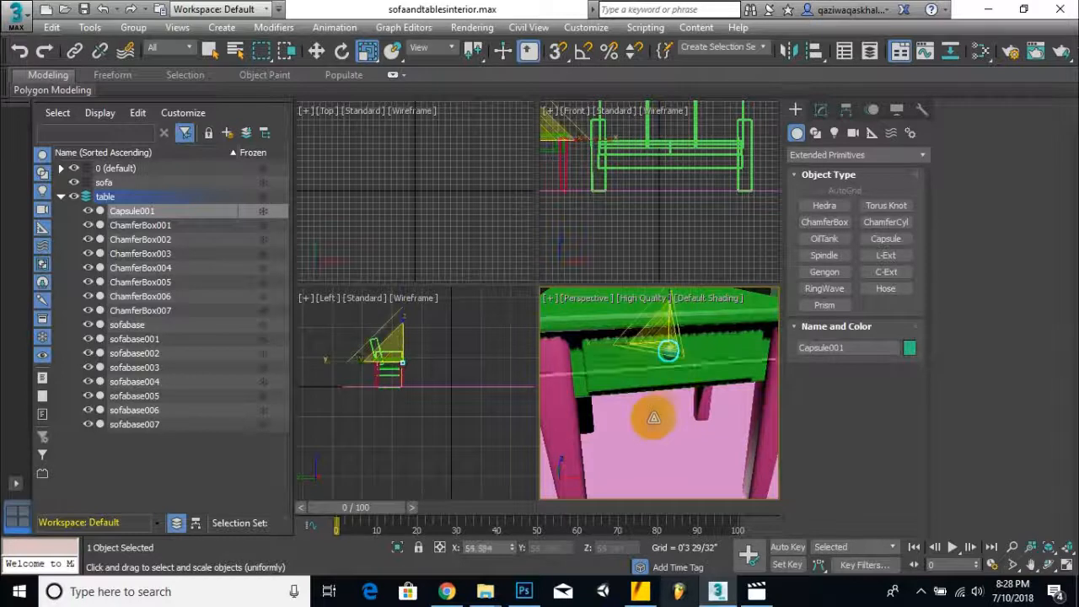
click(316, 51)
scroll(737, 340, up, 3)
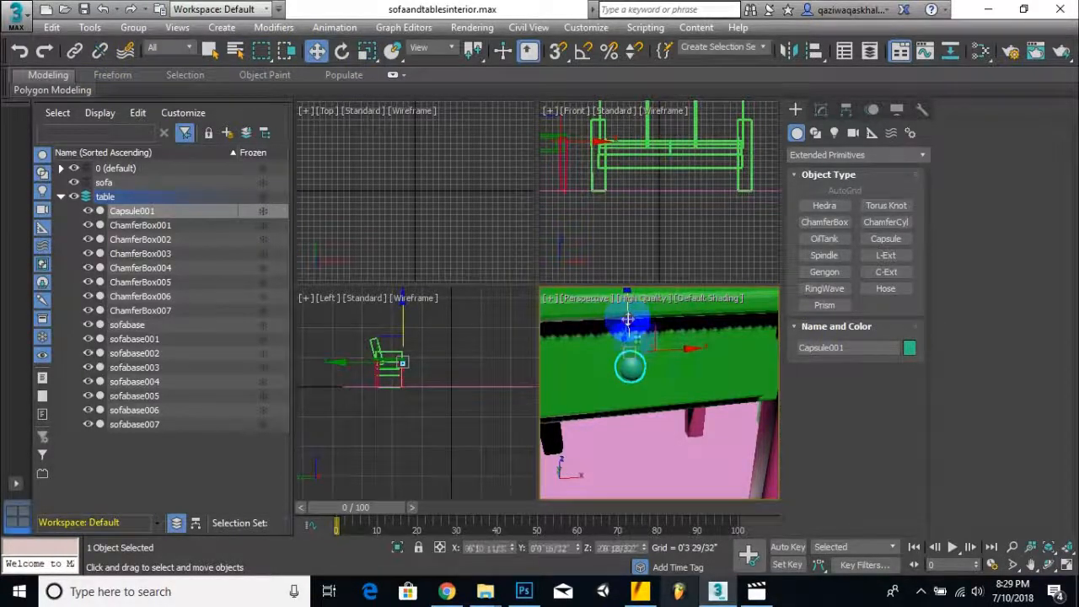
click(669, 446)
click(631, 371)
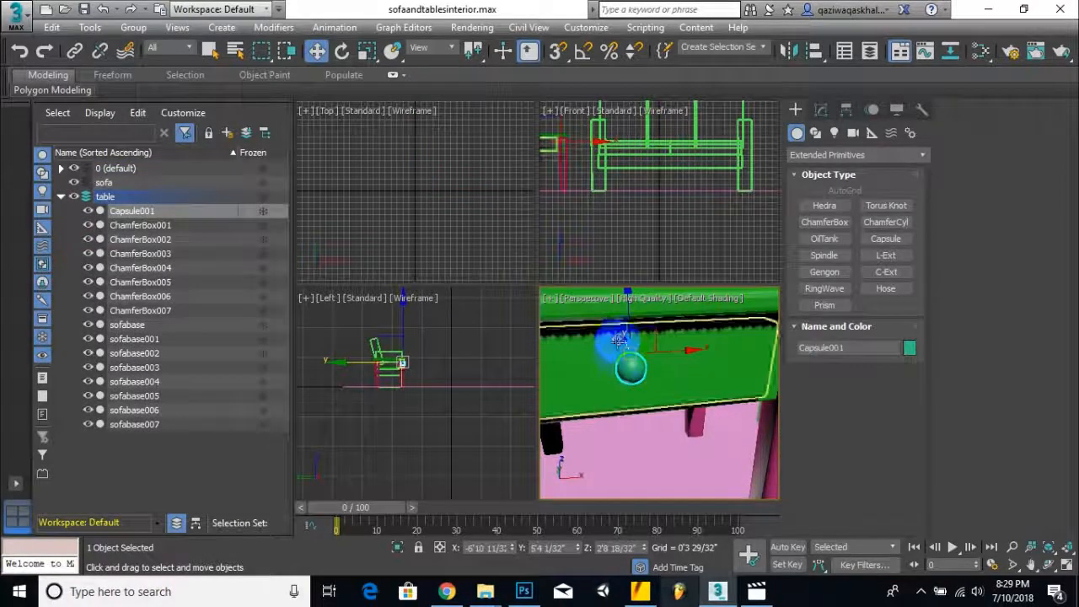
Select every object in the table layer, from Capsule001 to sofabase007, to check which furniture parts it contains, and clear the selection.
scroll(621, 358, down, 5)
click(569, 394)
alt+middle_drag(598, 393, 706, 410)
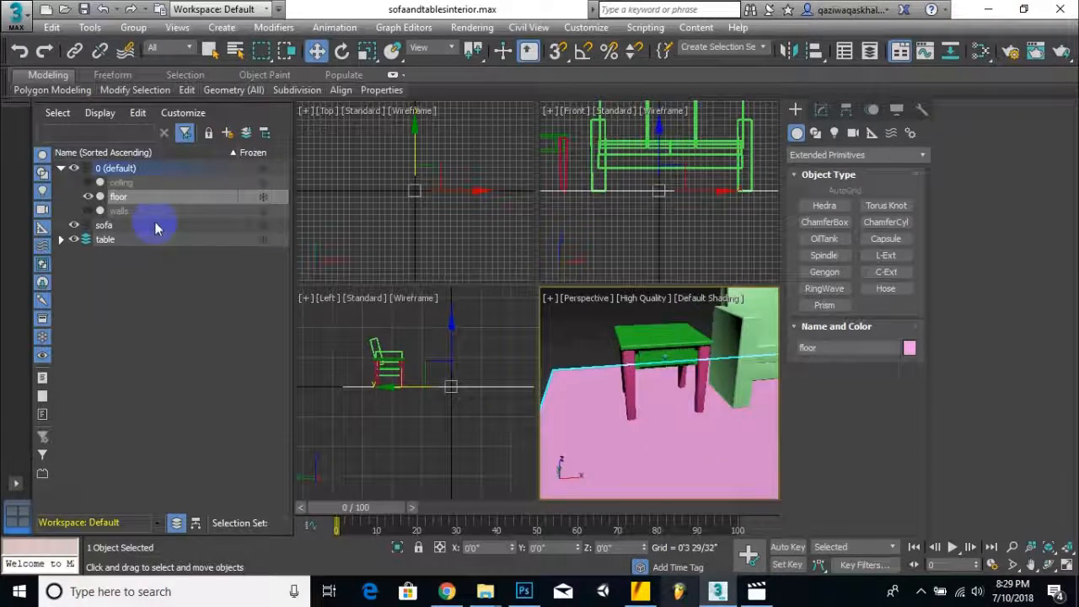
click(102, 240)
right_click(167, 241)
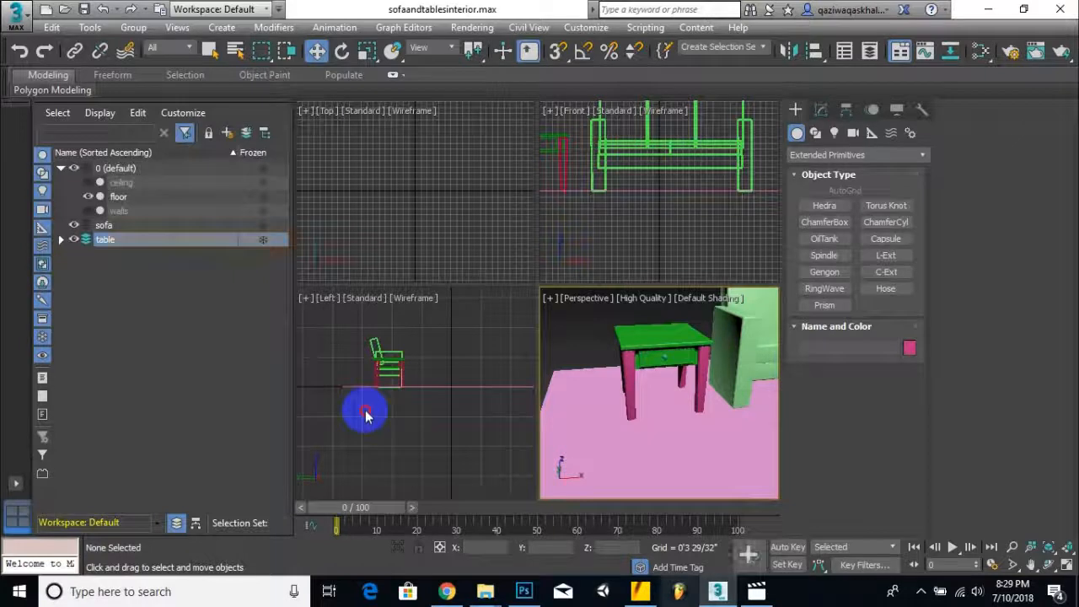
click(60, 240)
click(124, 255)
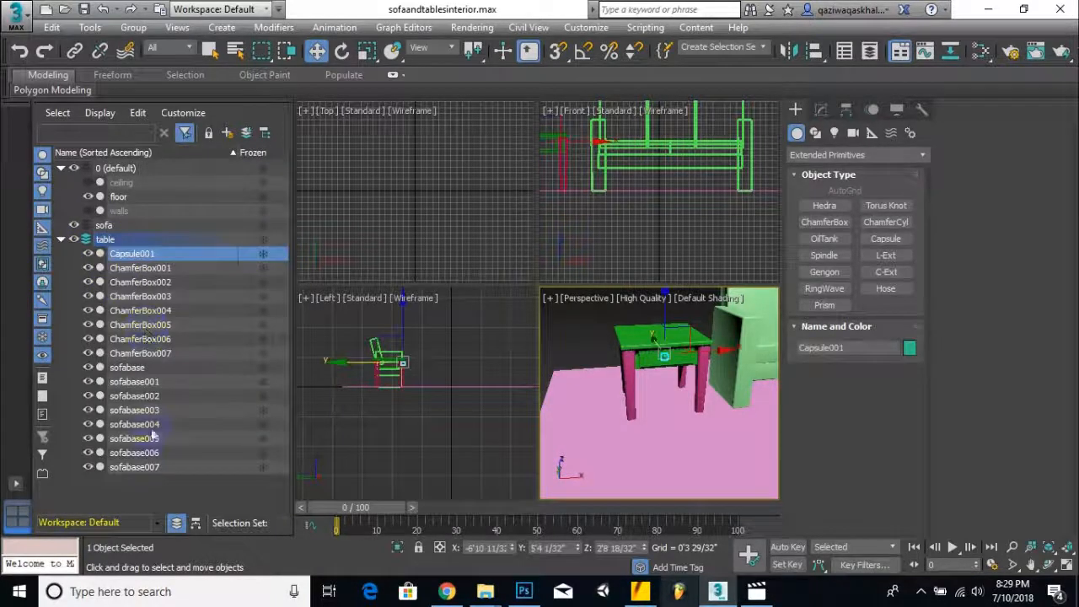
shift+click(143, 469)
key(z)
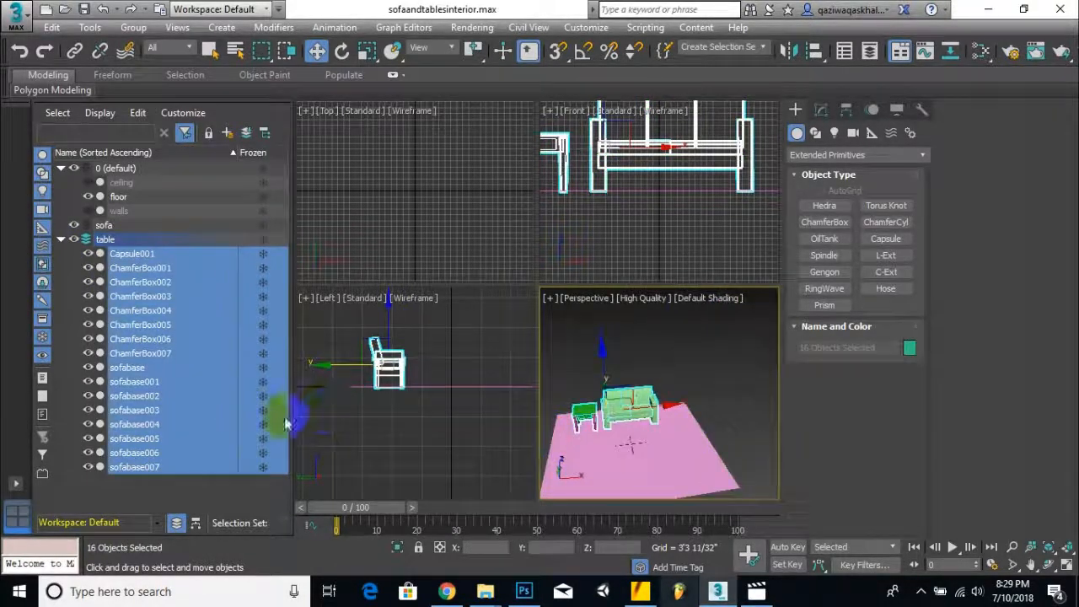
scroll(649, 402, up, 6)
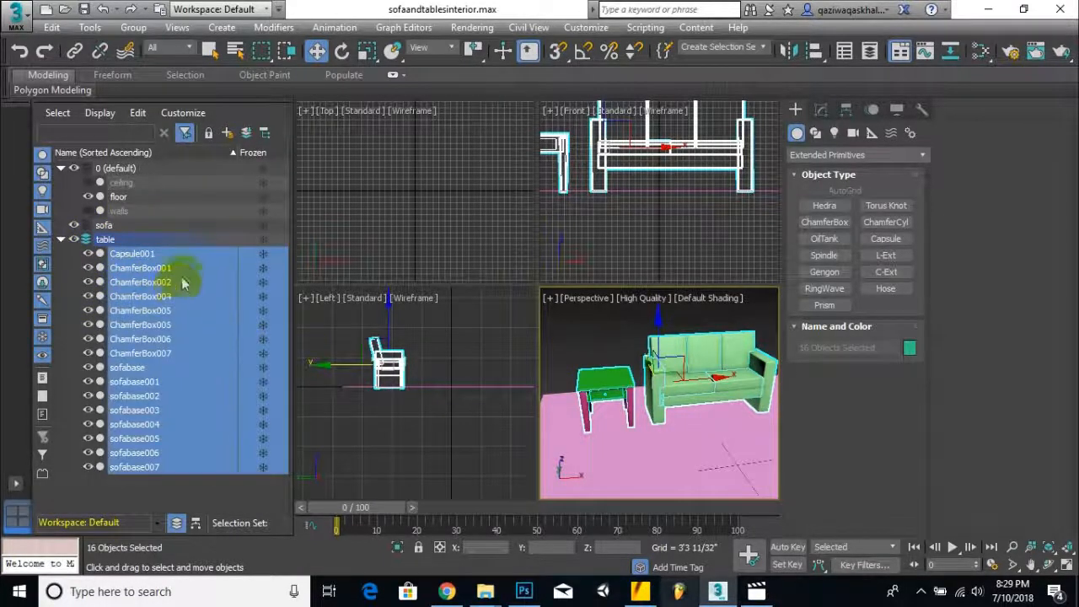
click(632, 447)
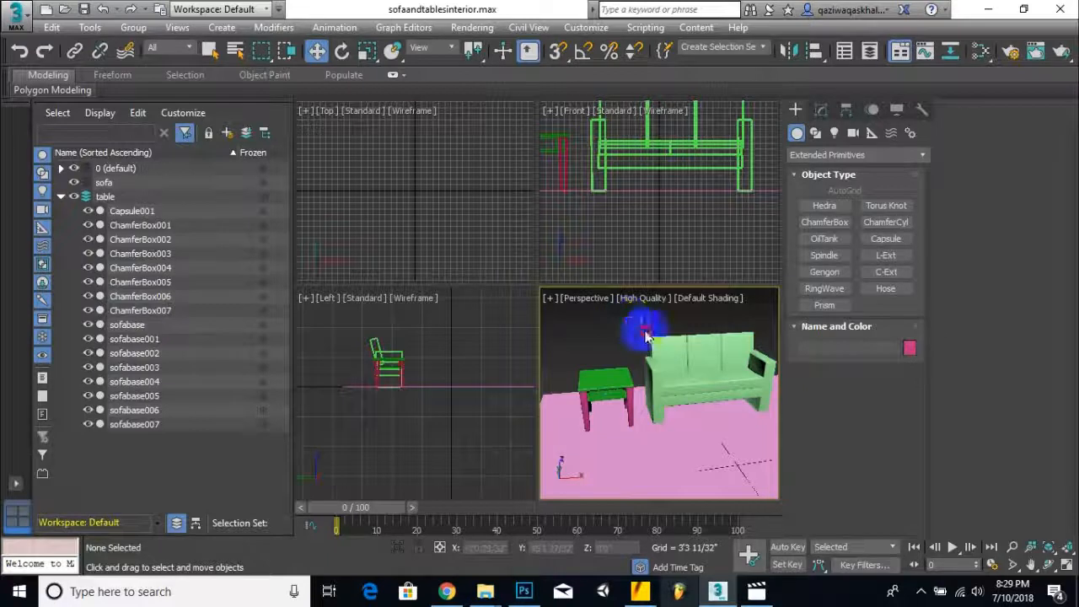
click(753, 400)
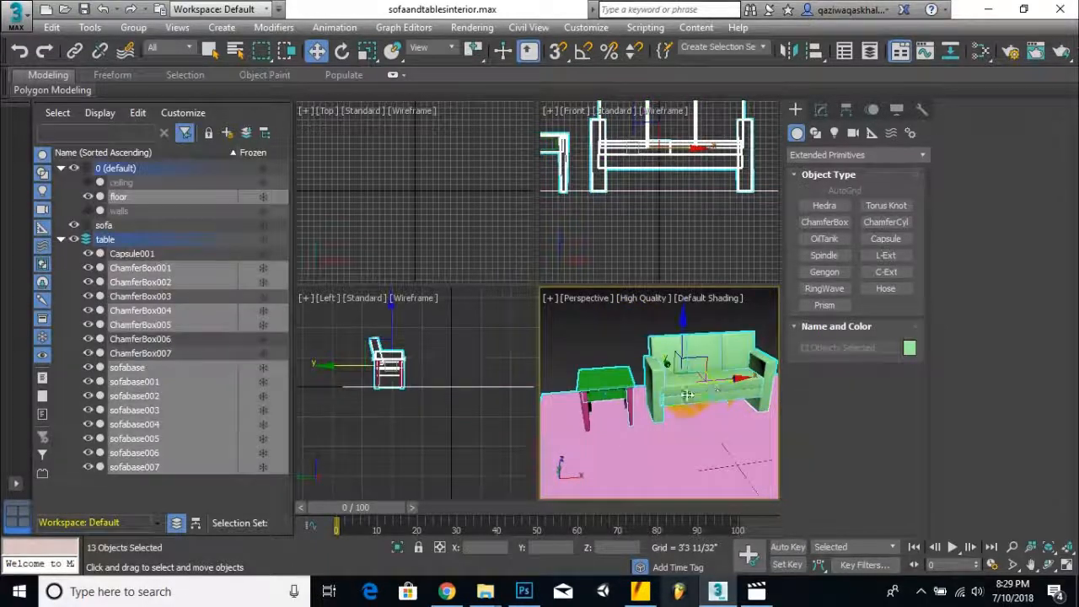
middle_drag(634, 401, 575, 400)
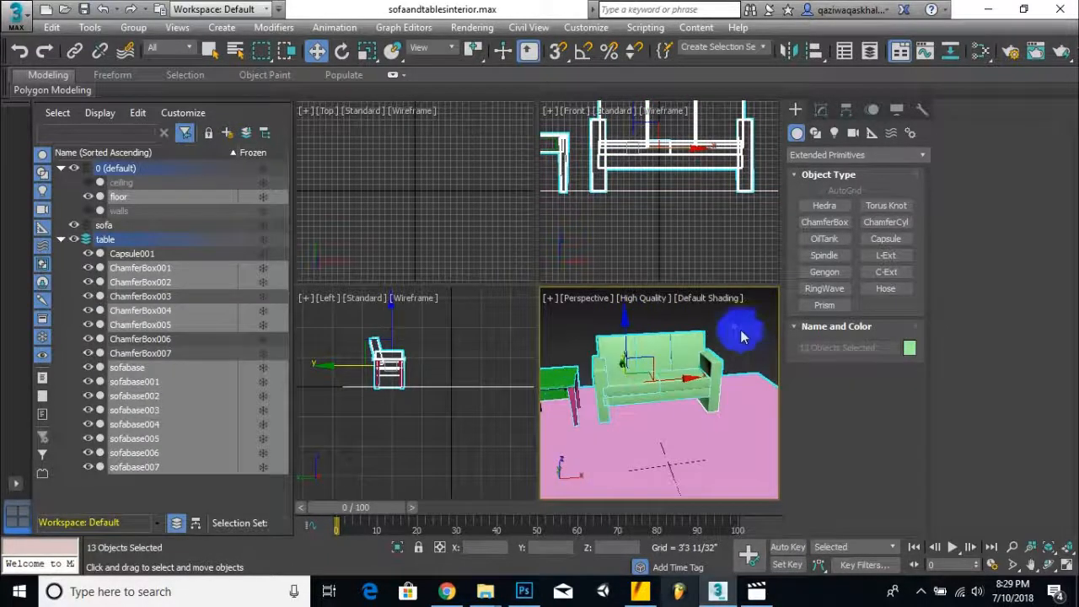
click(746, 342)
drag(732, 335, 591, 442)
right_click(727, 330)
click(743, 323)
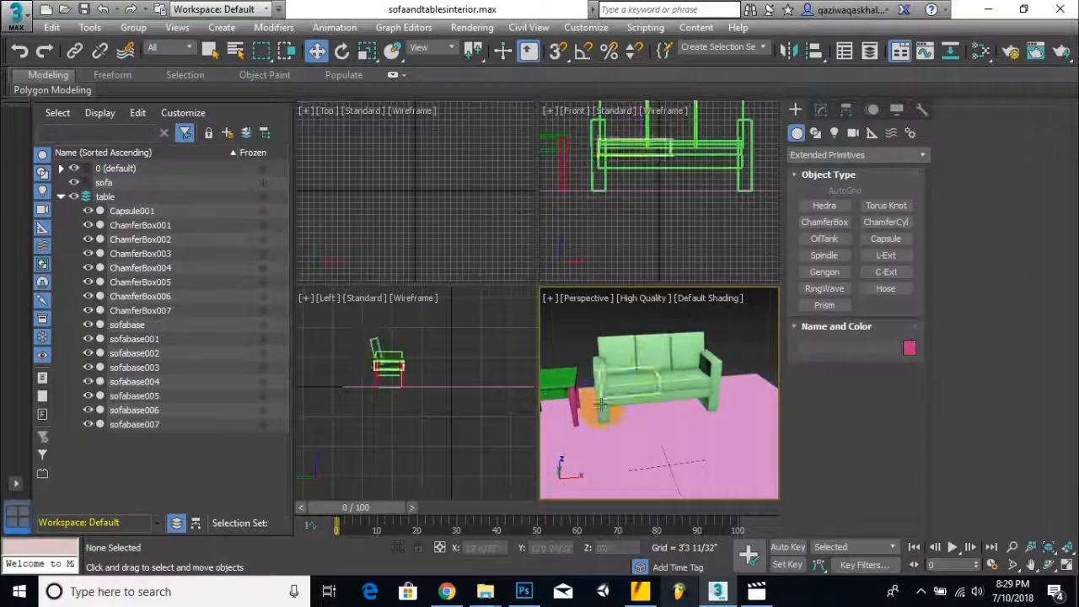
click(592, 443)
click(587, 437)
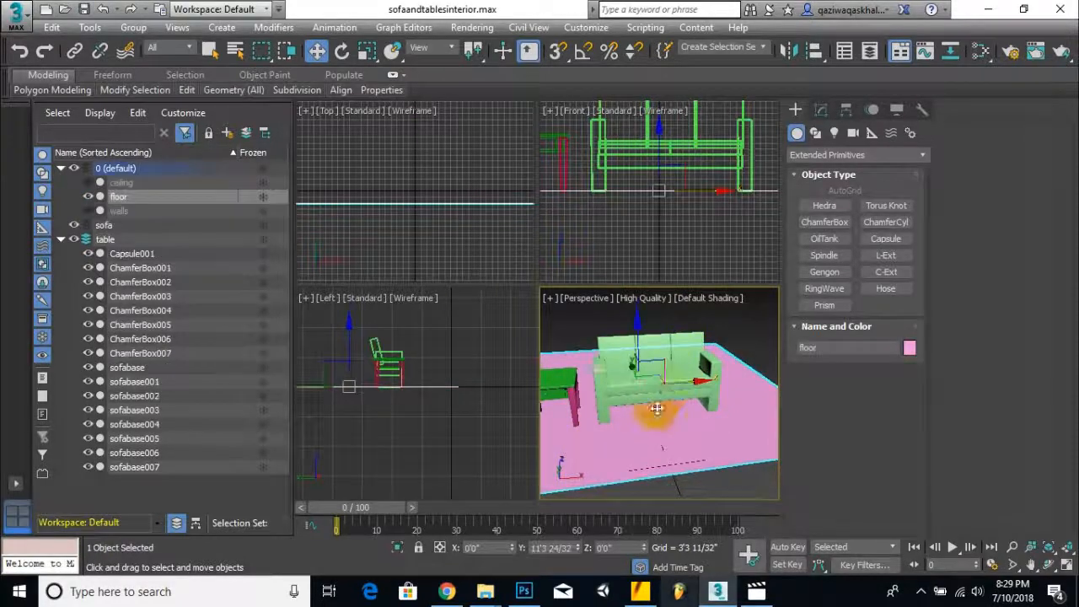
key(ctrl+z)
Select all eight sofa parts, sofabase to sofabase007, and move them from the table layer into the sofa layer.
click(618, 357)
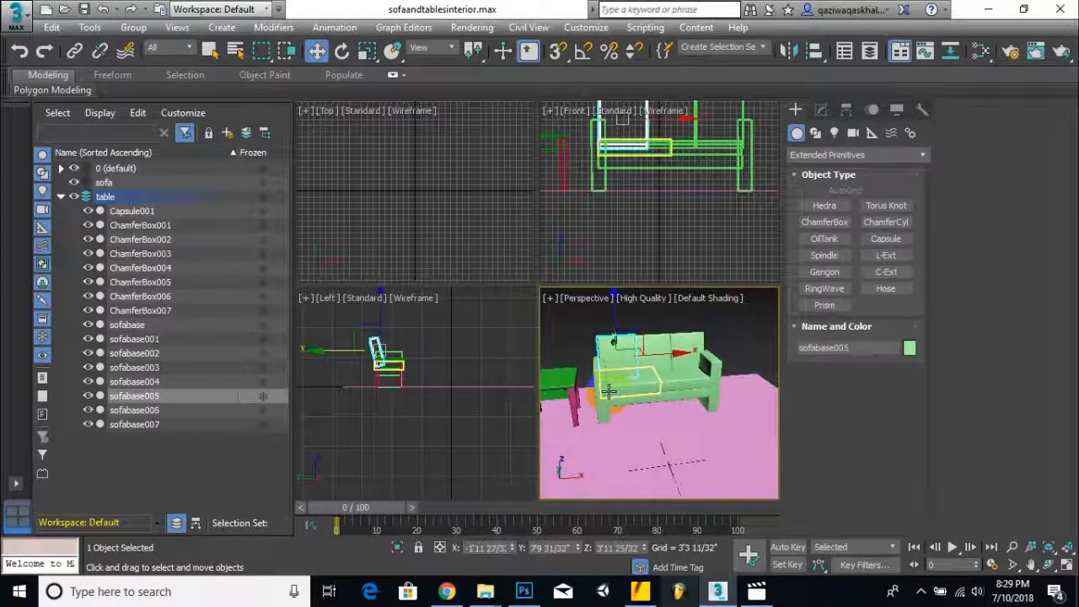
ctrl+click(609, 393)
ctrl+click(654, 390)
ctrl+click(700, 394)
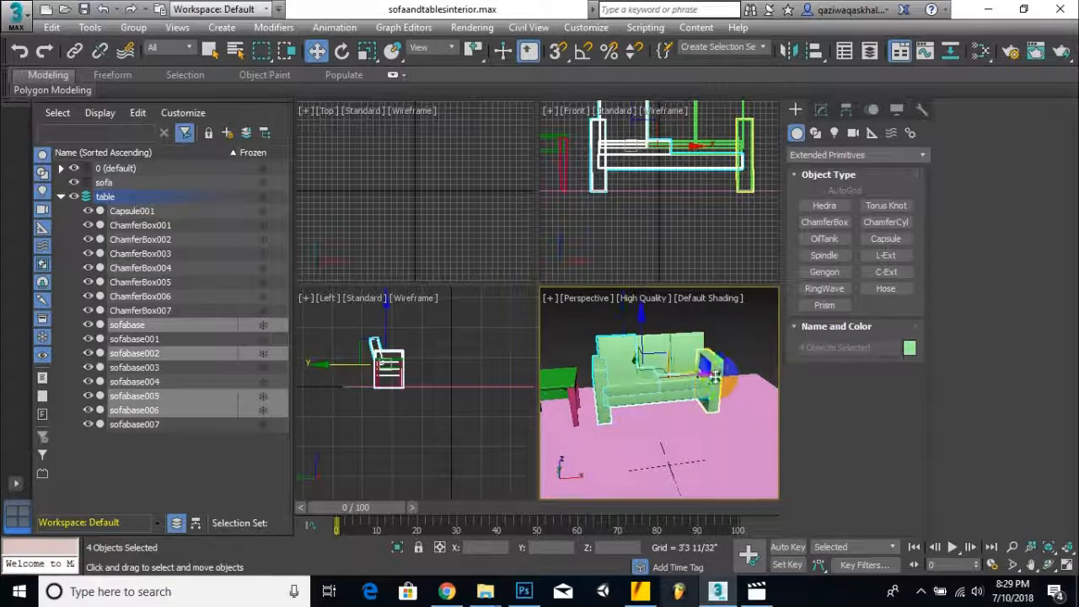
ctrl+click(715, 376)
ctrl+click(687, 358)
ctrl+click(653, 350)
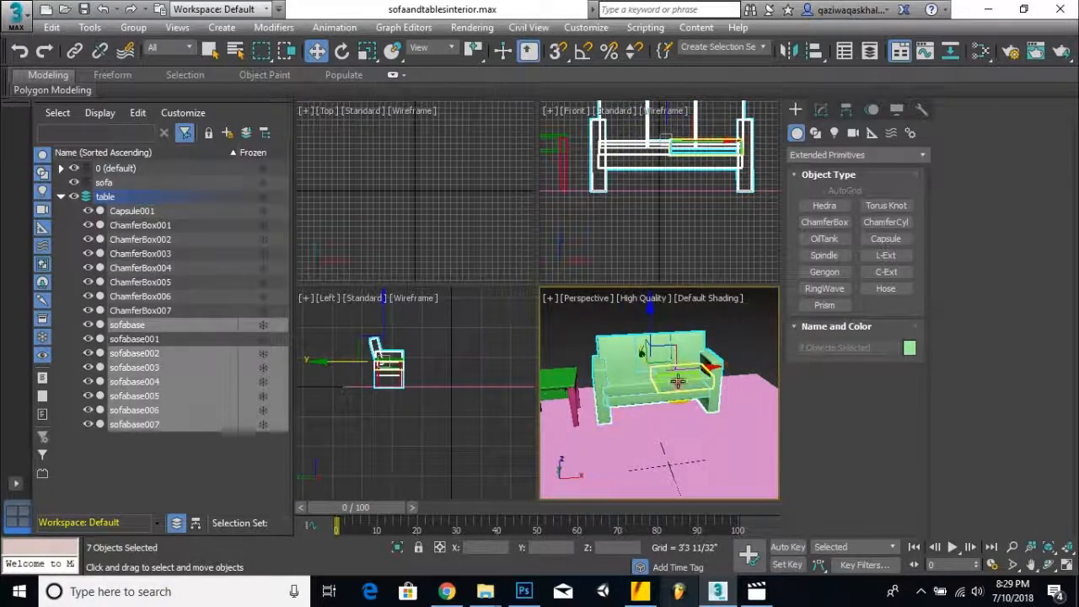
ctrl+click(677, 382)
drag(139, 331, 97, 184)
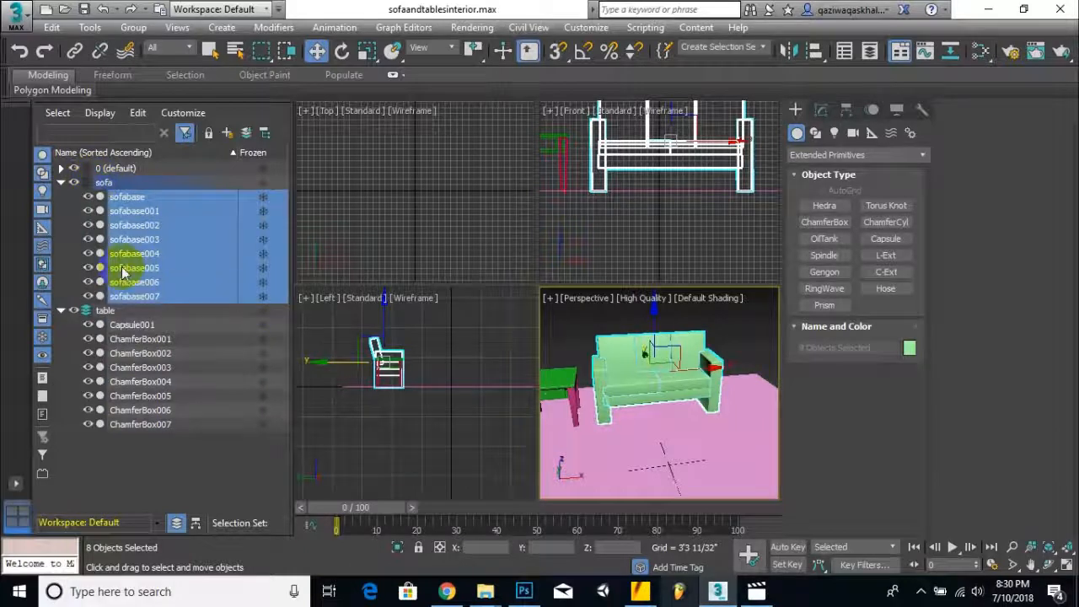
click(130, 313)
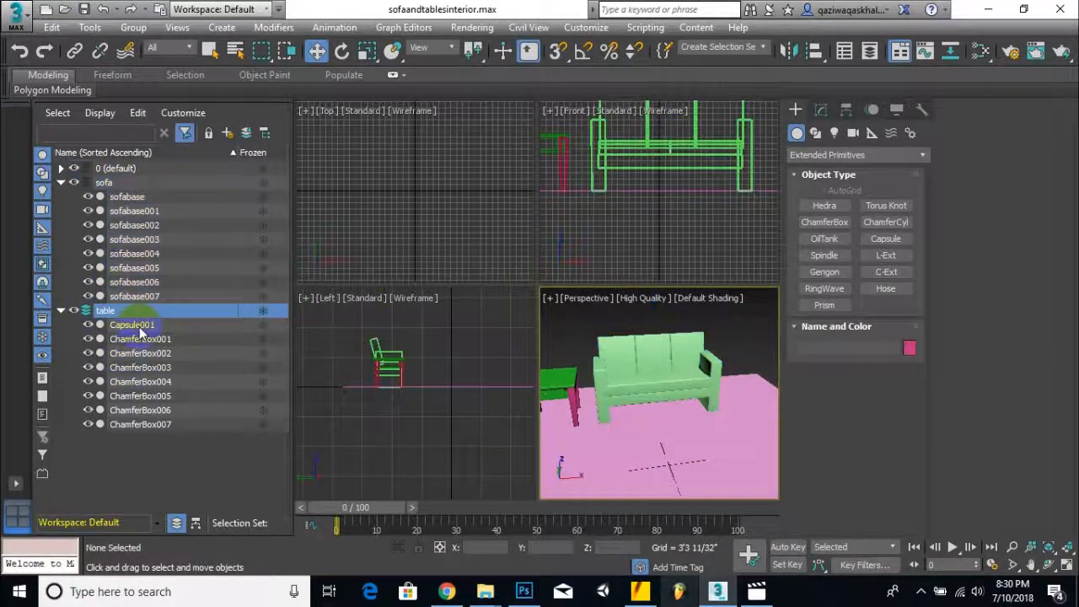
Copy all table parts, Capsule001 to ChamferBox007, along the X axis to form a second table on the other side of the sofa.
scroll(649, 436, down, 3)
scroll(597, 349, up, 2)
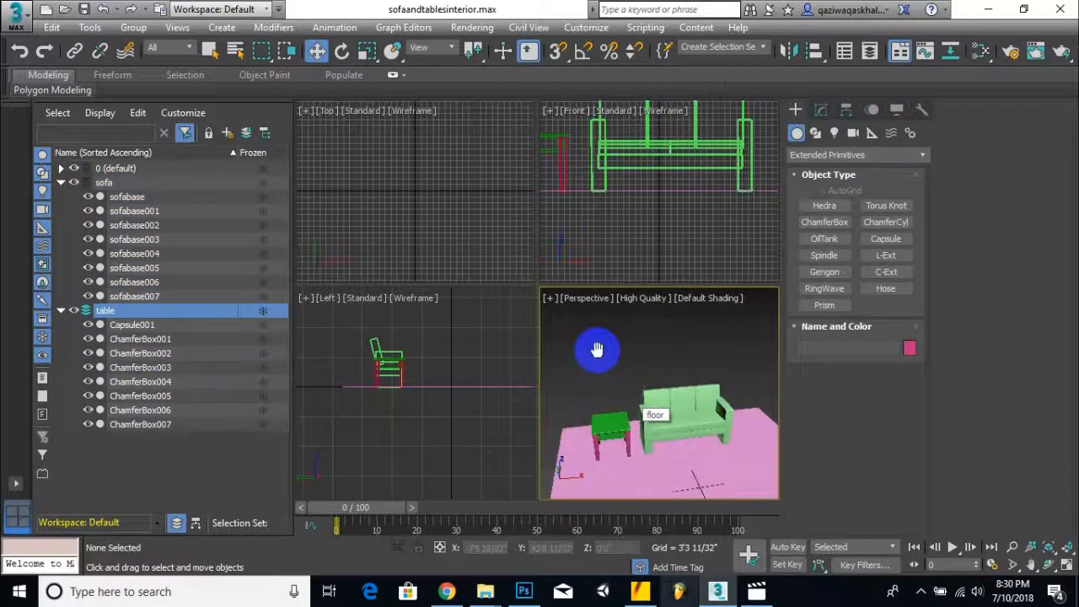
scroll(597, 349, down, 2)
middle_drag(597, 349, 632, 335)
click(156, 326)
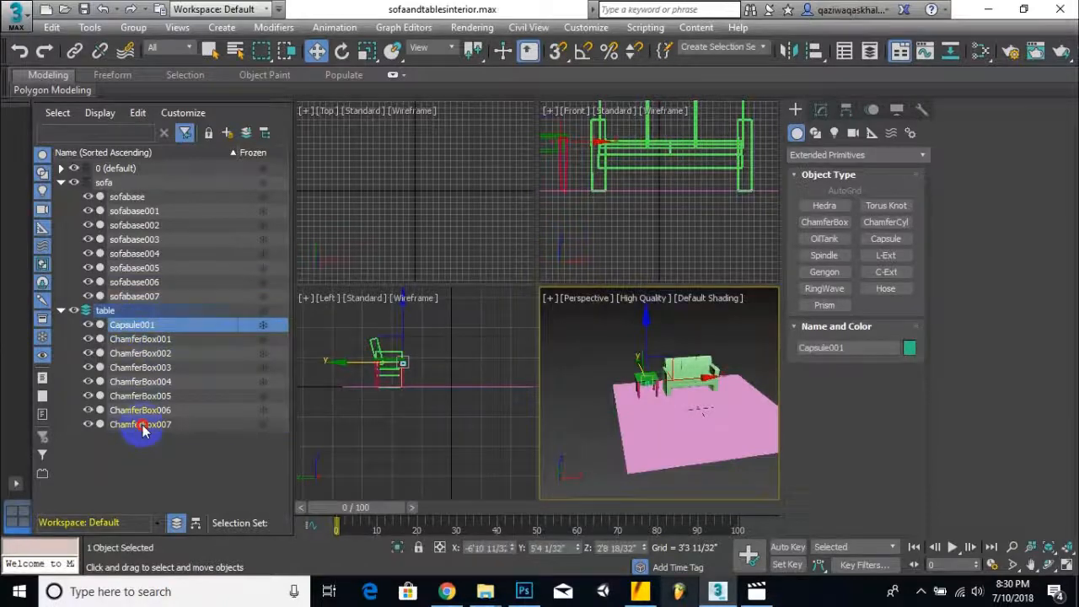
shift+click(142, 426)
middle_drag(616, 451, 537, 462)
scroll(646, 423, up, 2)
scroll(646, 423, down, 1)
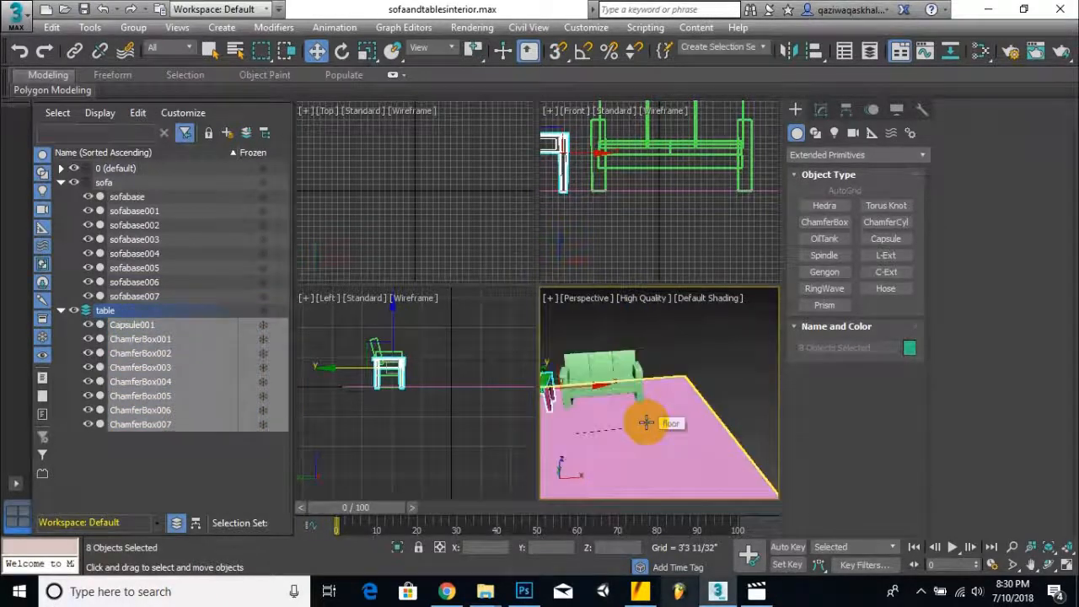
shift+drag(600, 386, 736, 381)
click(555, 361)
alt+middle_drag(668, 364, 704, 385)
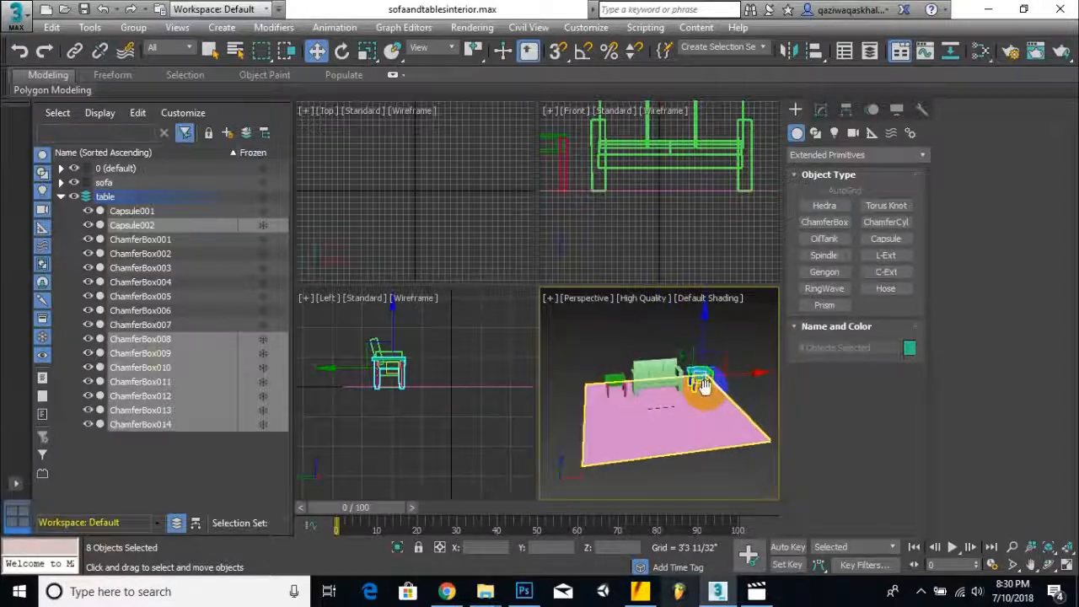
click(570, 337)
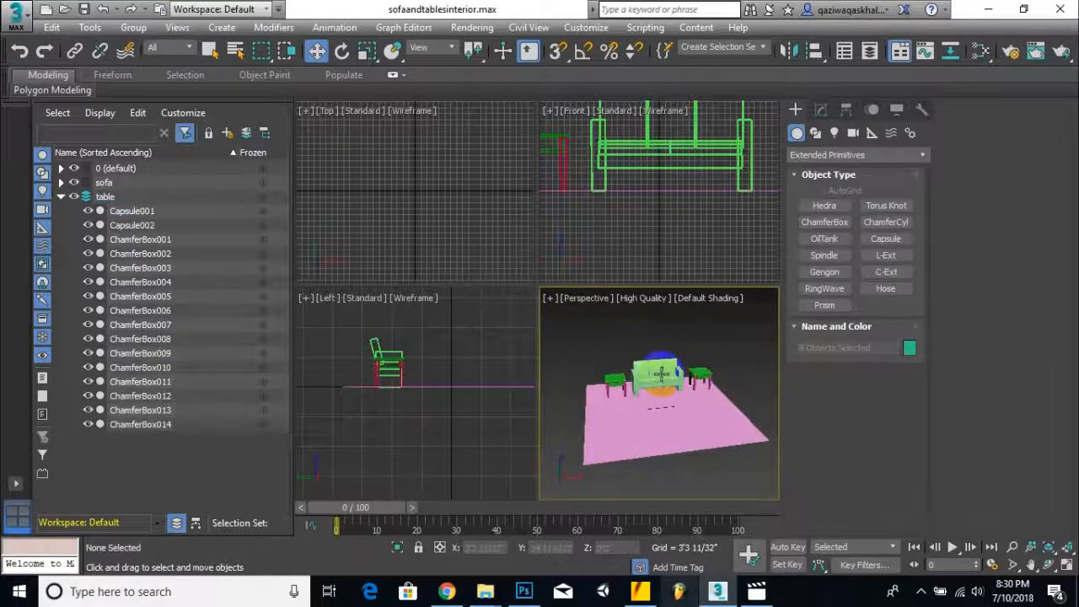
scroll(712, 381, up, 6)
alt+middle_drag(719, 381, 691, 398)
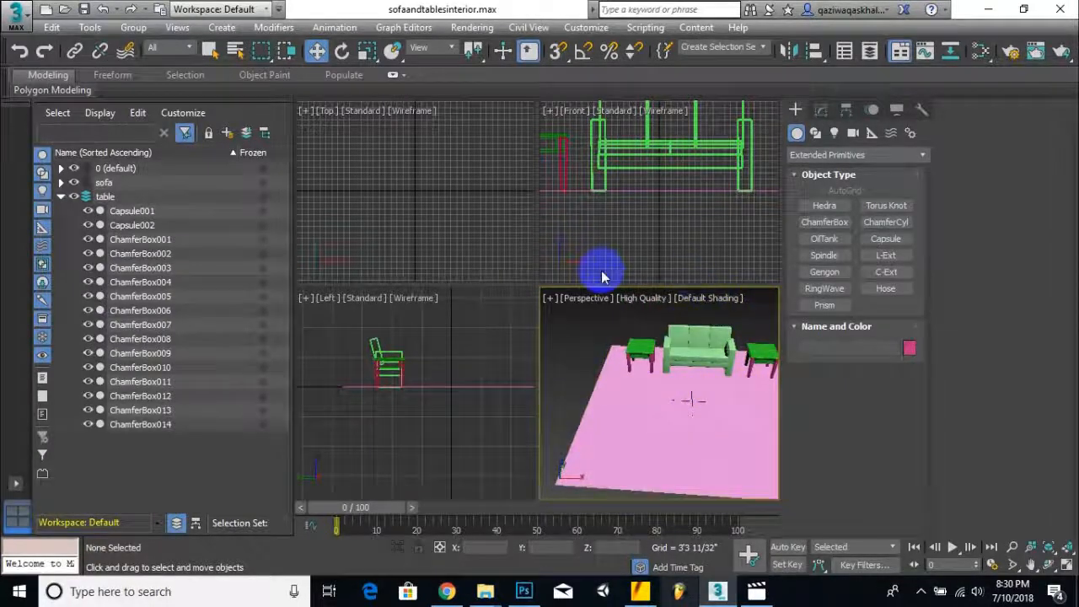